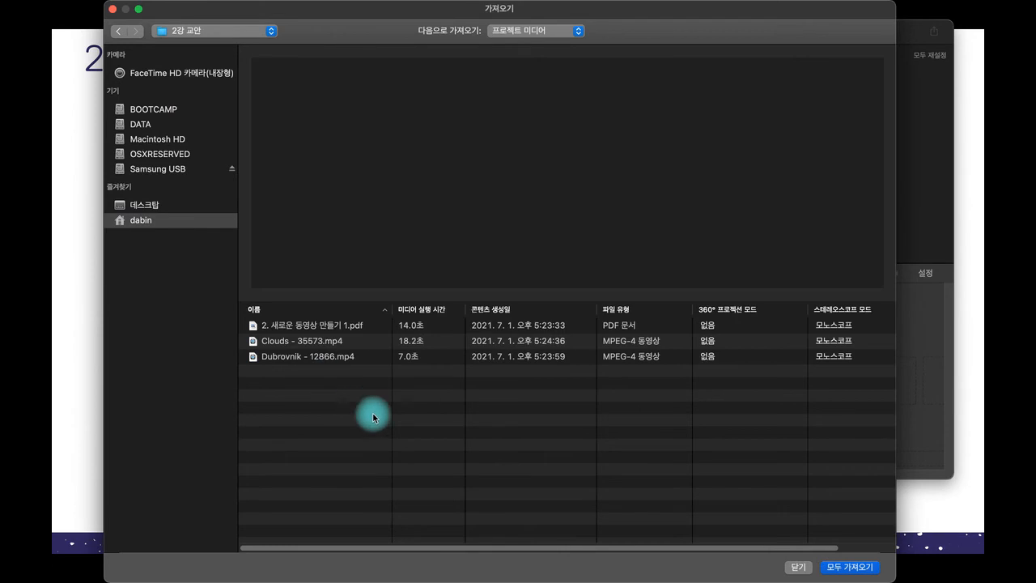
Import the Clouds - 35573.mp4 and Dubrovnik - 12866.mp4 videos into the project media
left_click(331, 341, "shift")
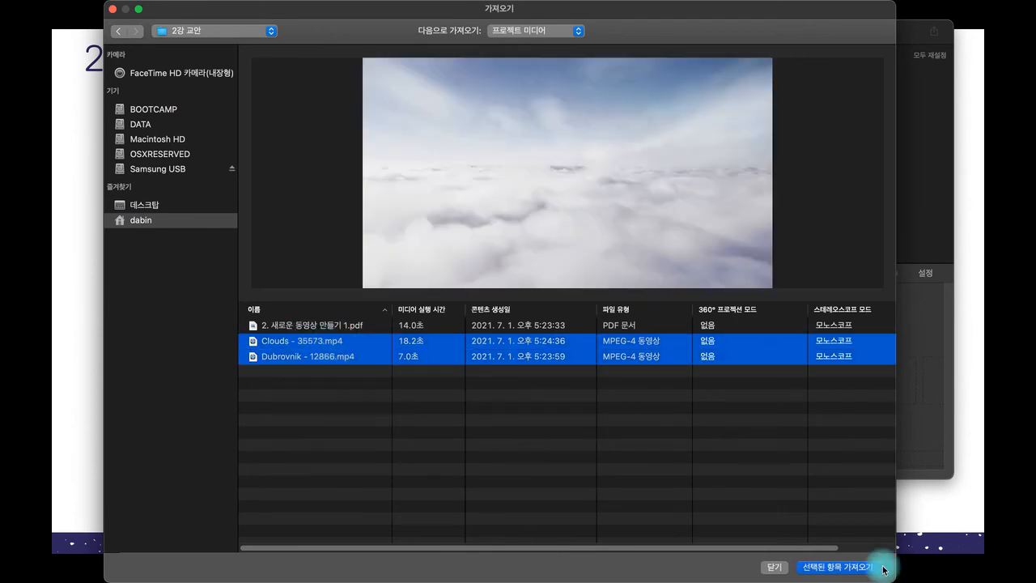
left_click(846, 568)
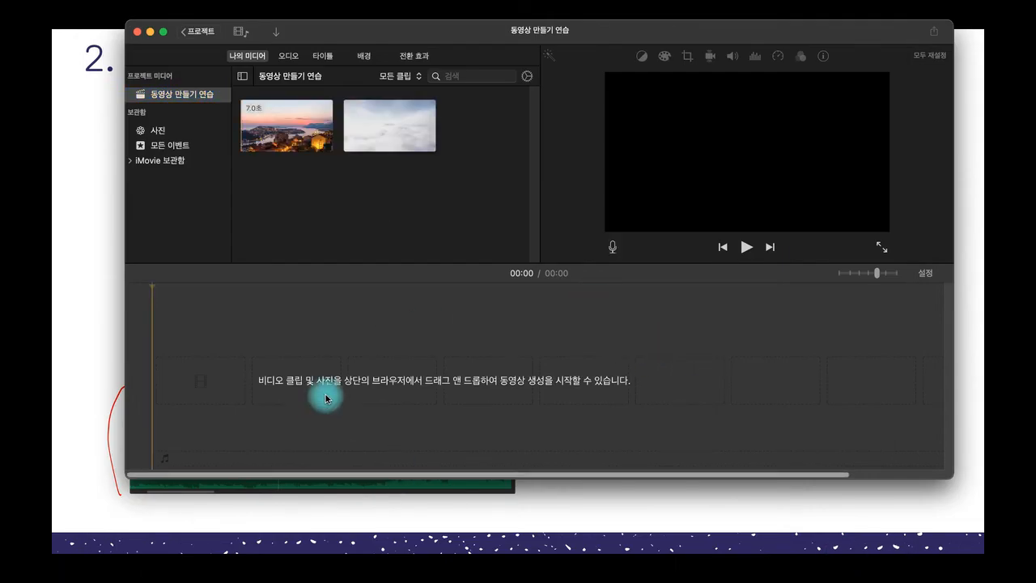
left_click(856, 571)
mouse_move(629, 284)
left_mouse_down()
mouse_move(669, 373)
mouse_move(666, 443)
left_mouse_up()
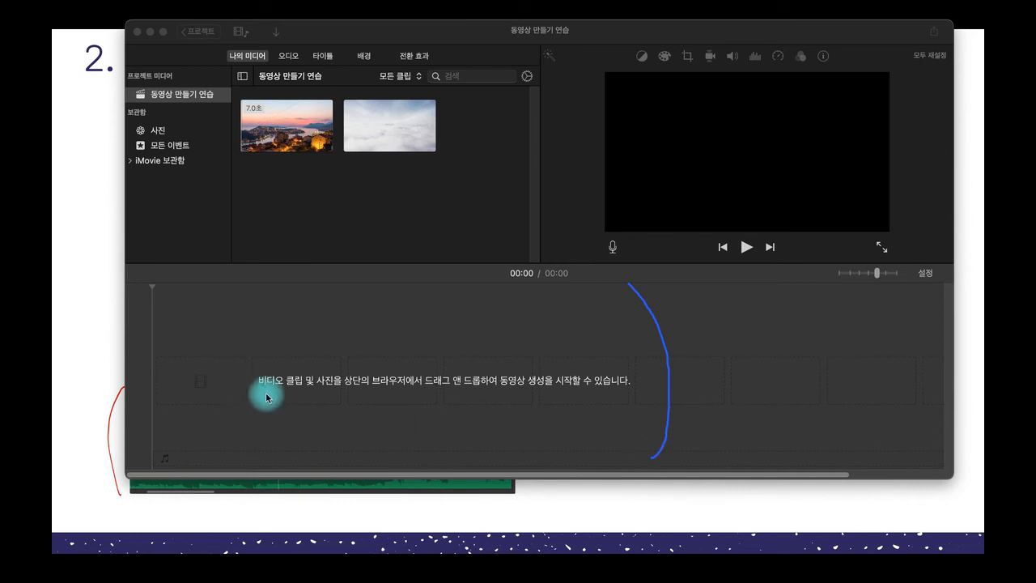
left_click_drag(256, 395, 342, 397)
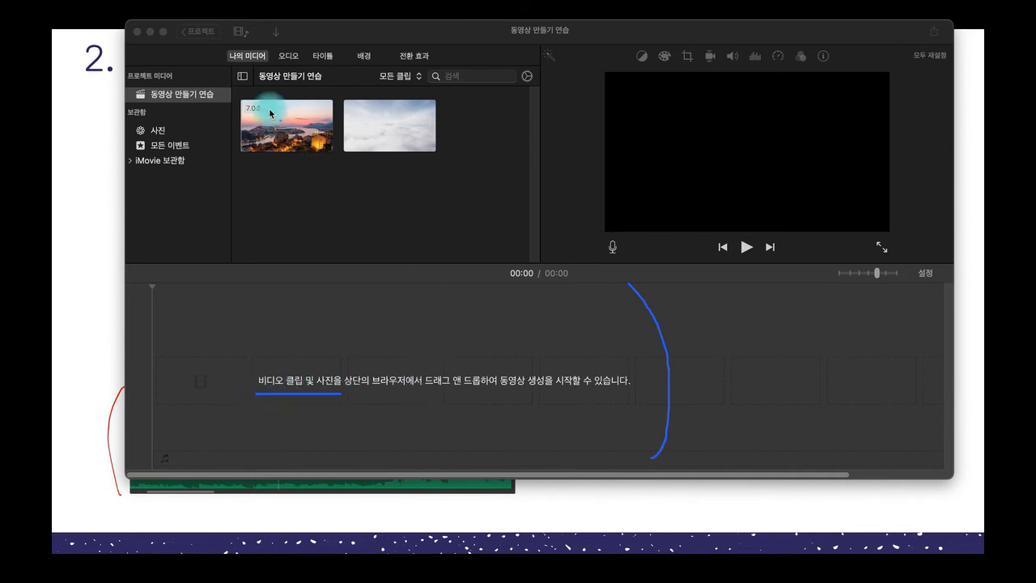
left_click_drag(240, 96, 238, 210)
mouse_move(497, 83)
left_mouse_down()
mouse_move(514, 115)
mouse_move(510, 185)
left_mouse_up()
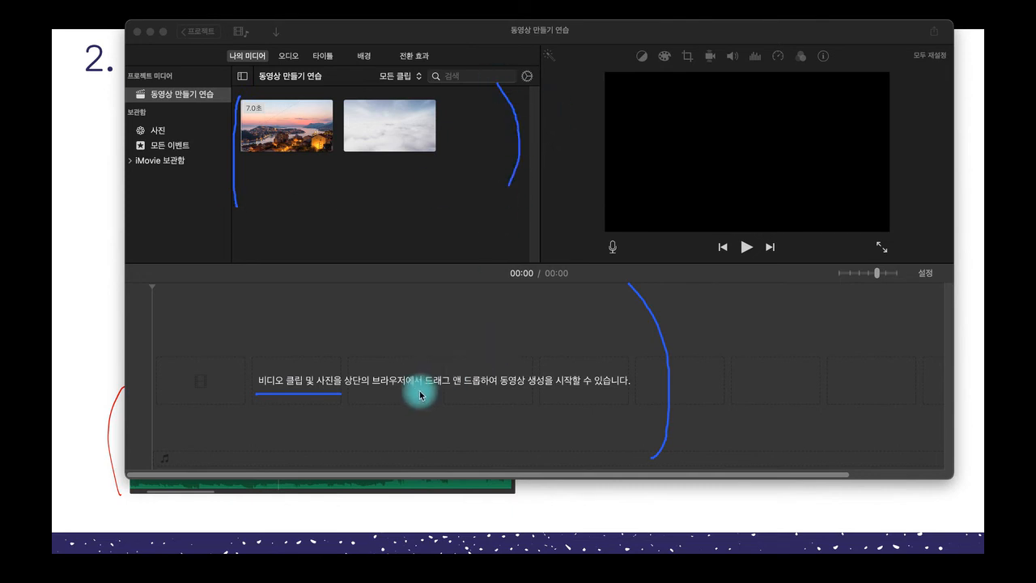
left_click_drag(419, 392, 486, 392)
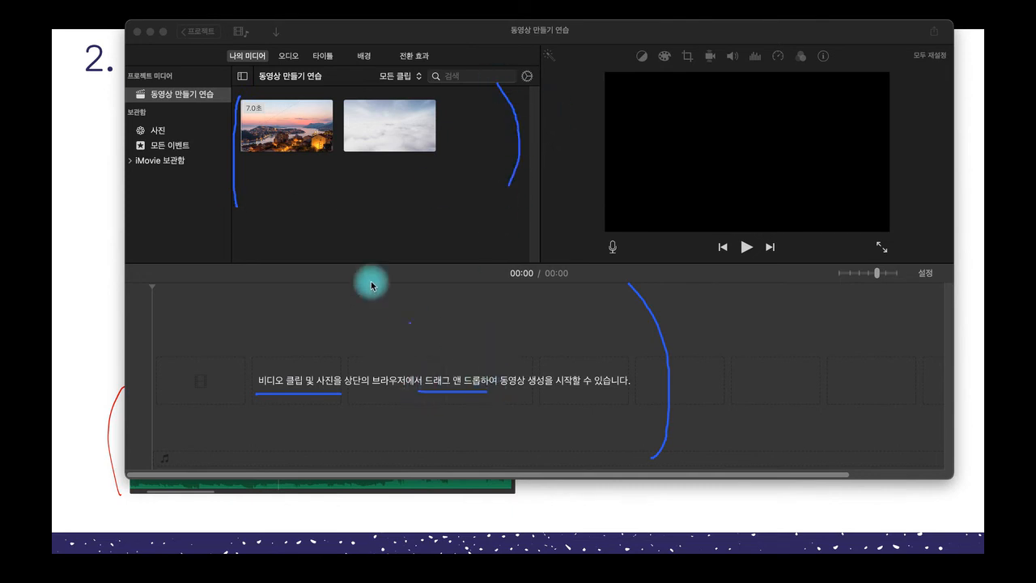
mouse_move(292, 132)
left_mouse_down()
mouse_move(297, 313)
mouse_move(323, 318)
left_mouse_up()
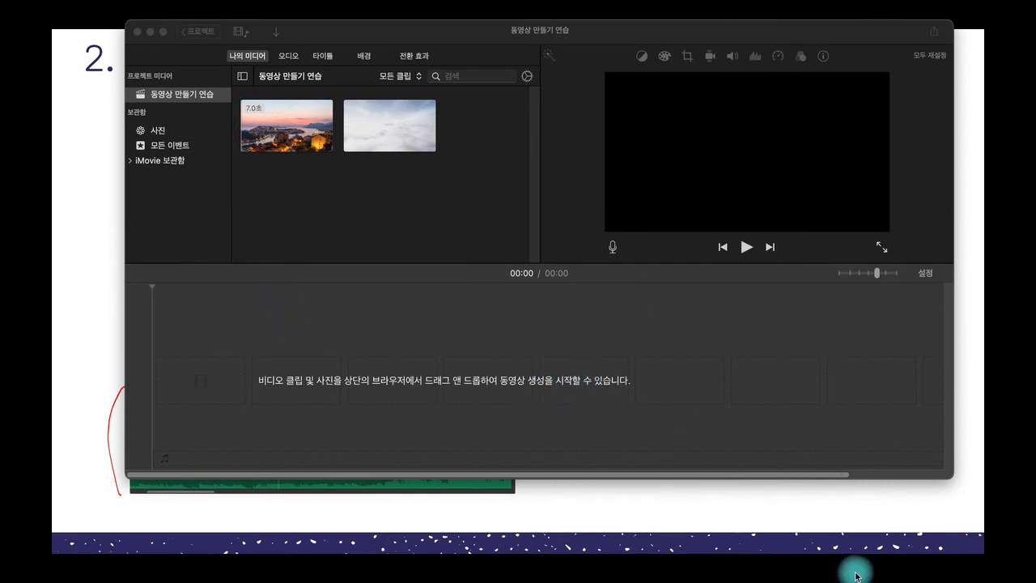
Add the 7.0-second Dubrovnik sunset clip from the project media to the empty timeline
left_click(299, 131)
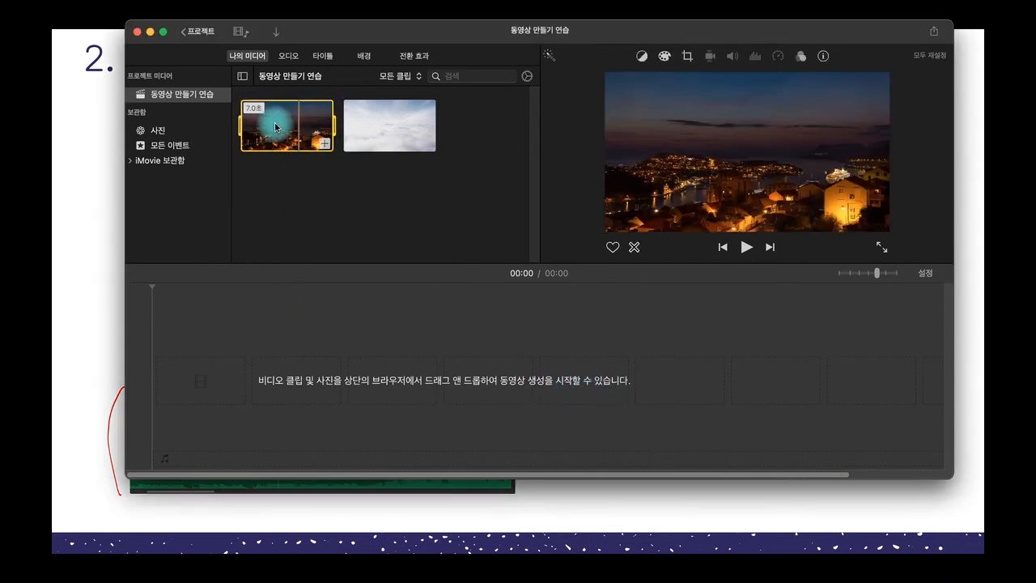
left_click_drag(283, 116, 276, 387)
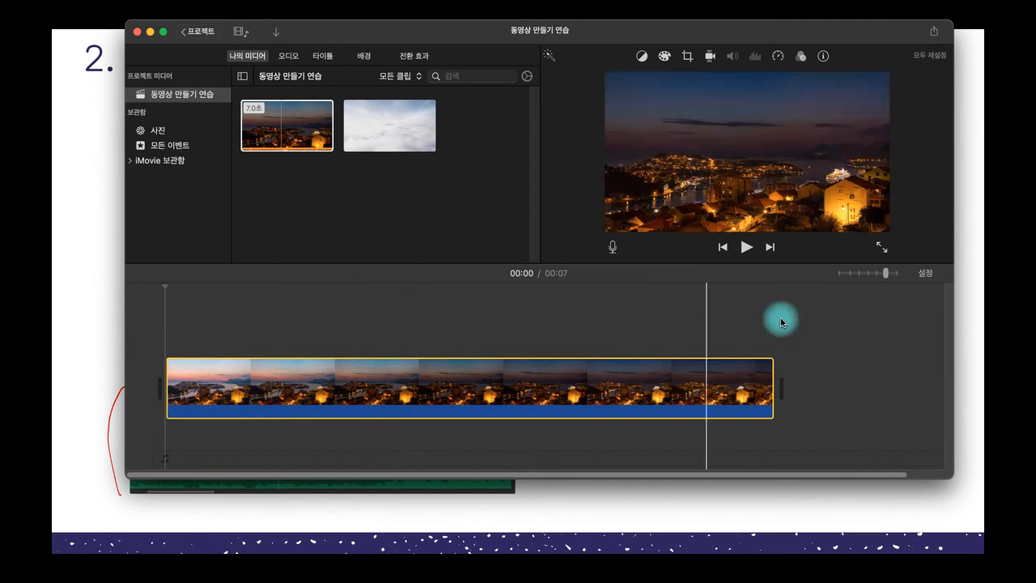
Browse the project's theme choices and preview the 게시판, 네온, 뉴스캐스트 and 사진 앨범 themes
left_click(930, 280)
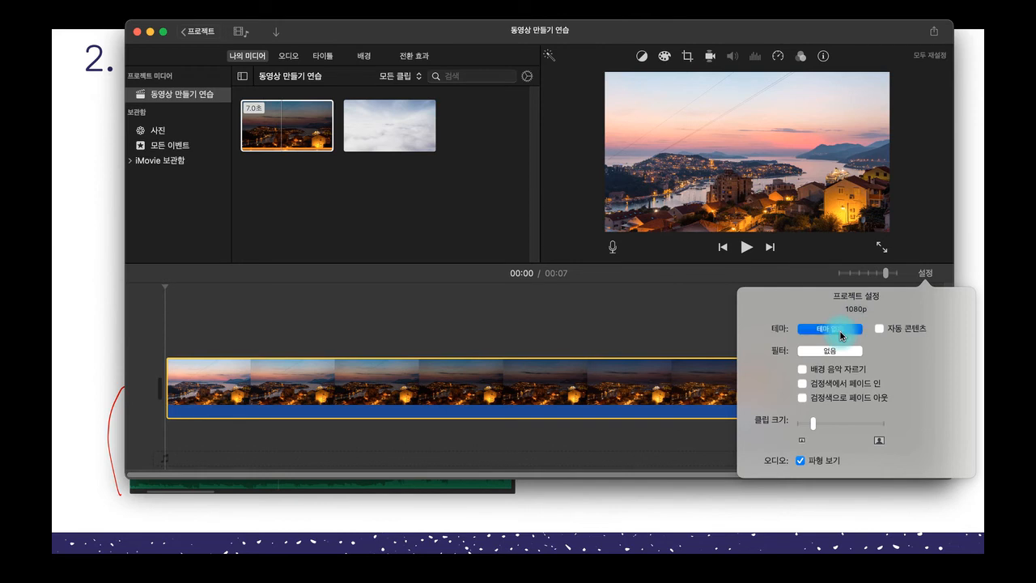
left_click(840, 332)
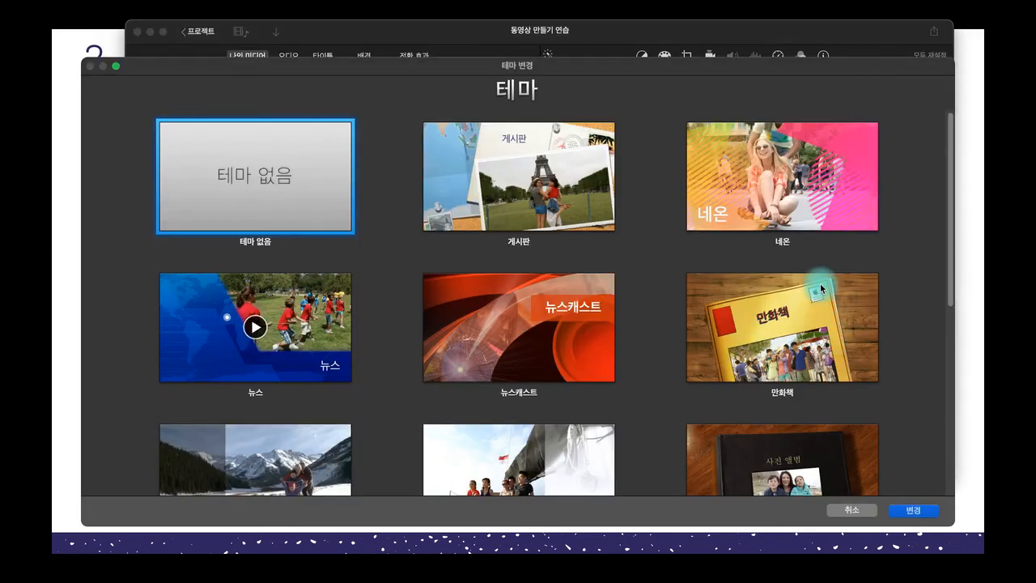
left_click(517, 177)
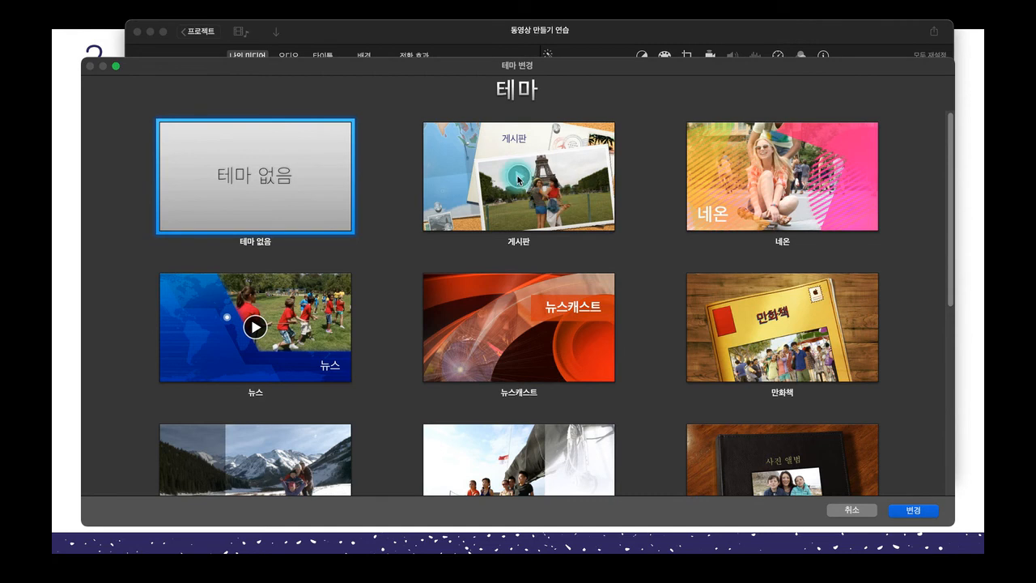
left_click(519, 180)
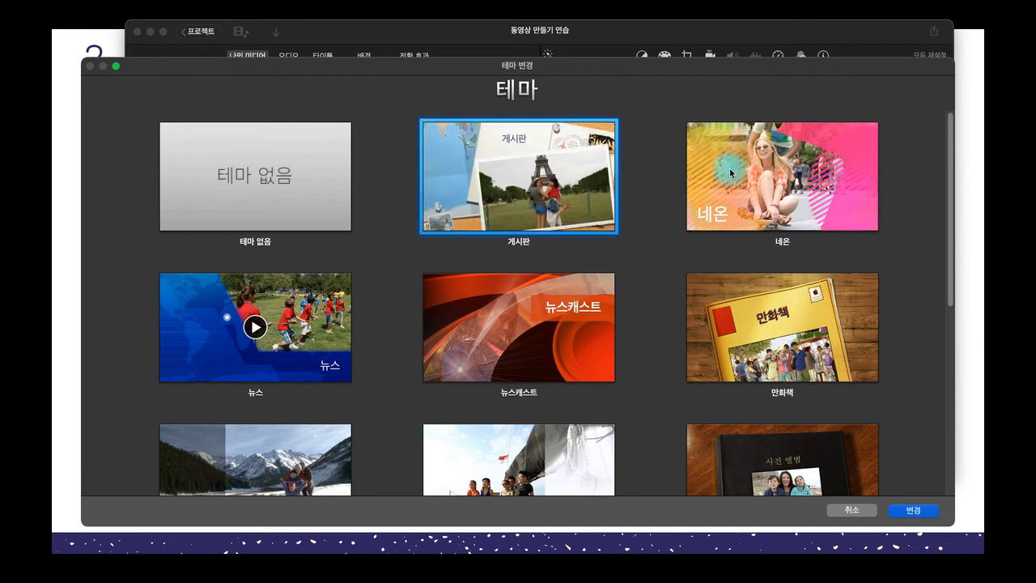
left_click(791, 183)
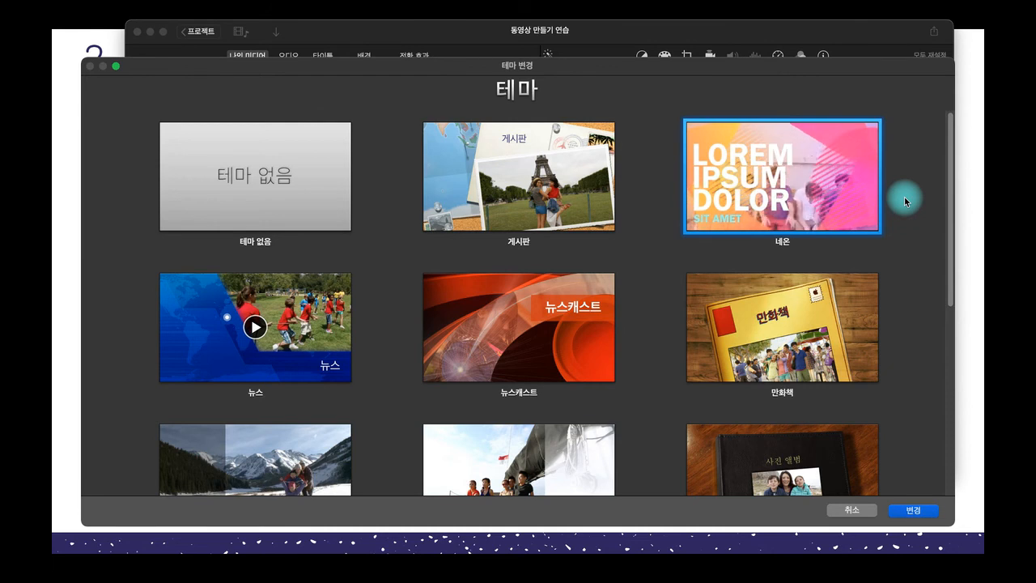
left_click(782, 186)
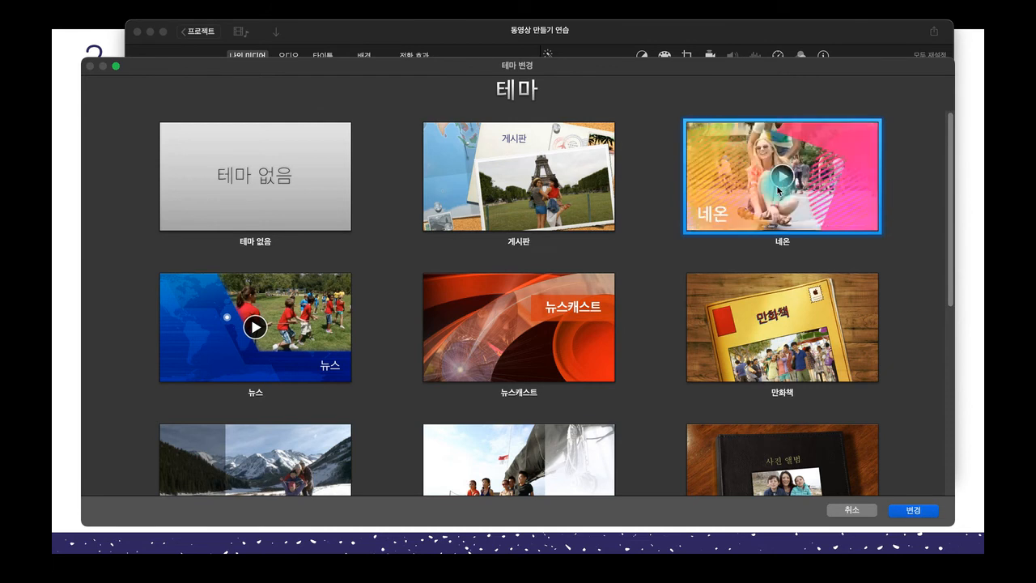
scroll(611, 302, "down", 1)
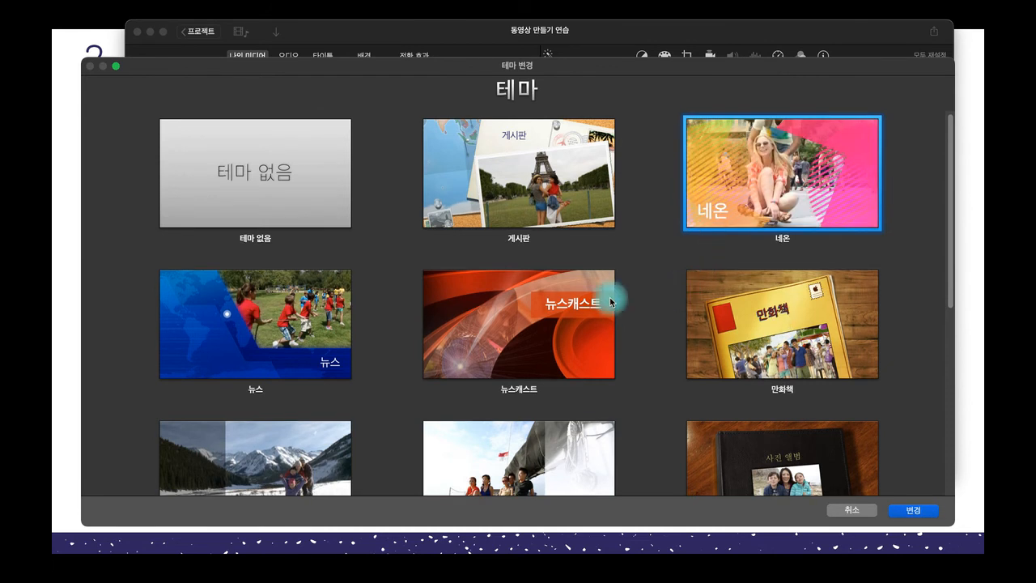
left_click(515, 328)
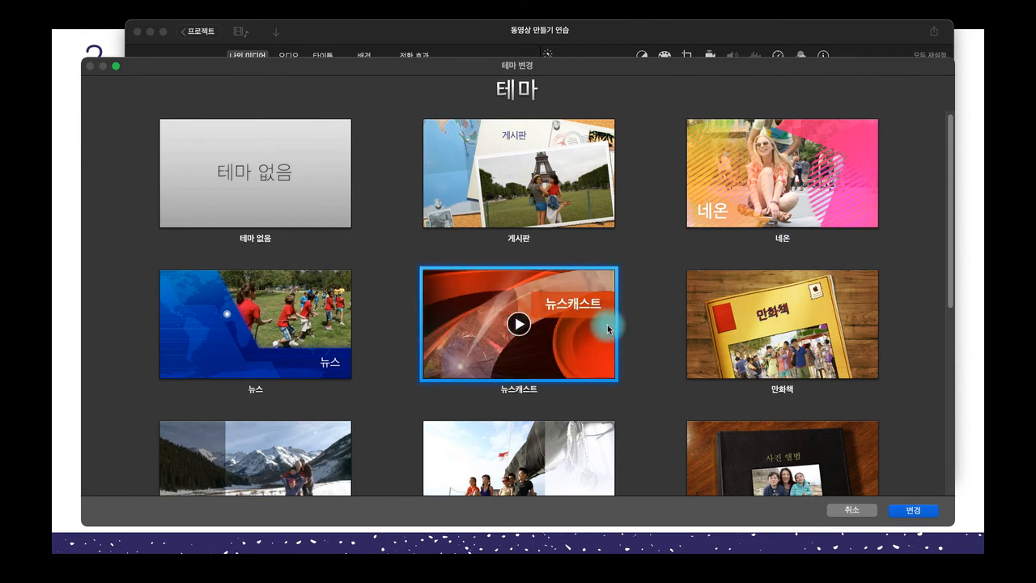
scroll(948, 218, "down", 2)
left_click_drag(949, 225, 948, 307)
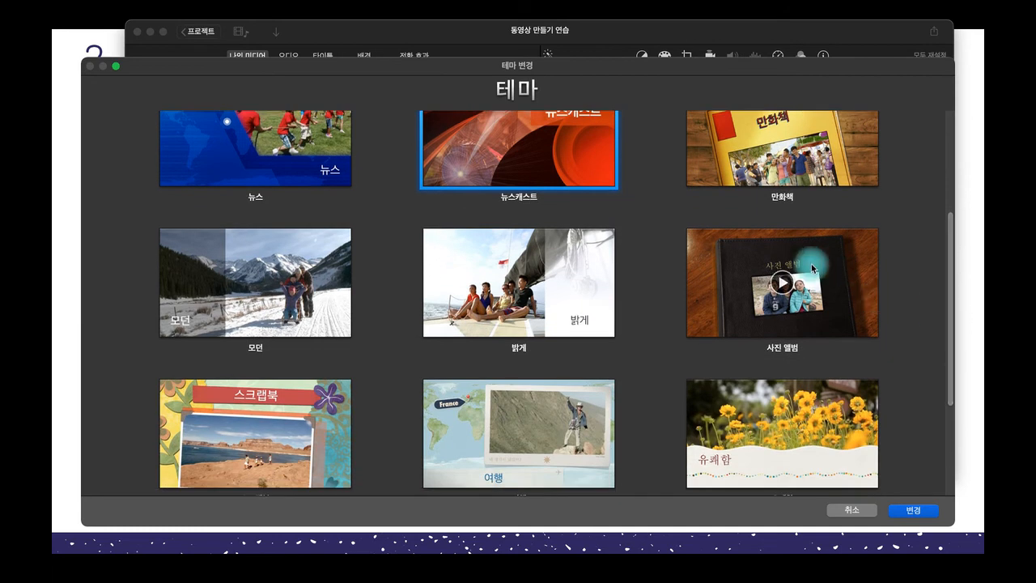
left_click(782, 280)
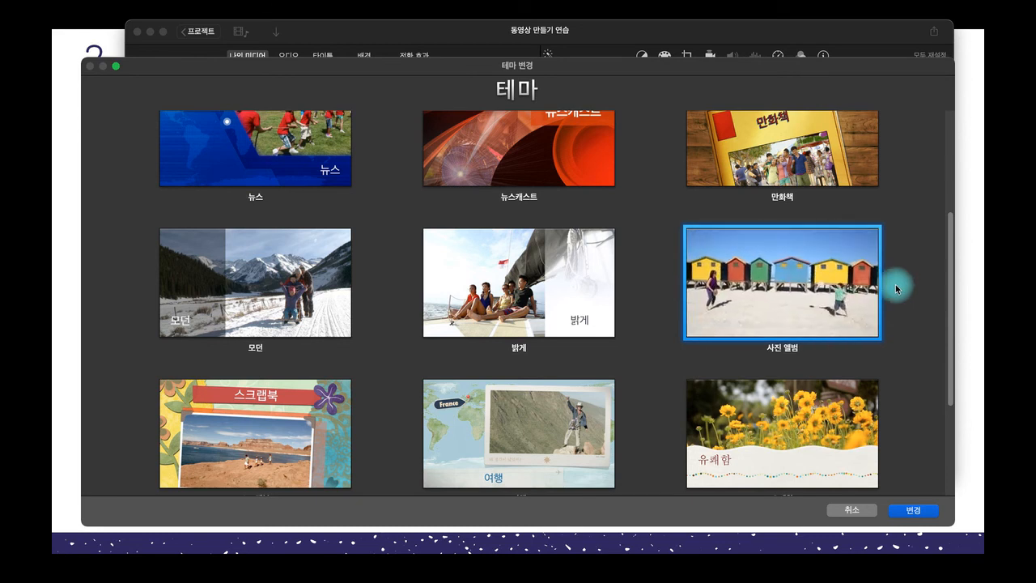
mouse_move(782, 287)
Apply the 여행 theme to the project and play the themed movie
left_click_drag(950, 289, 949, 386)
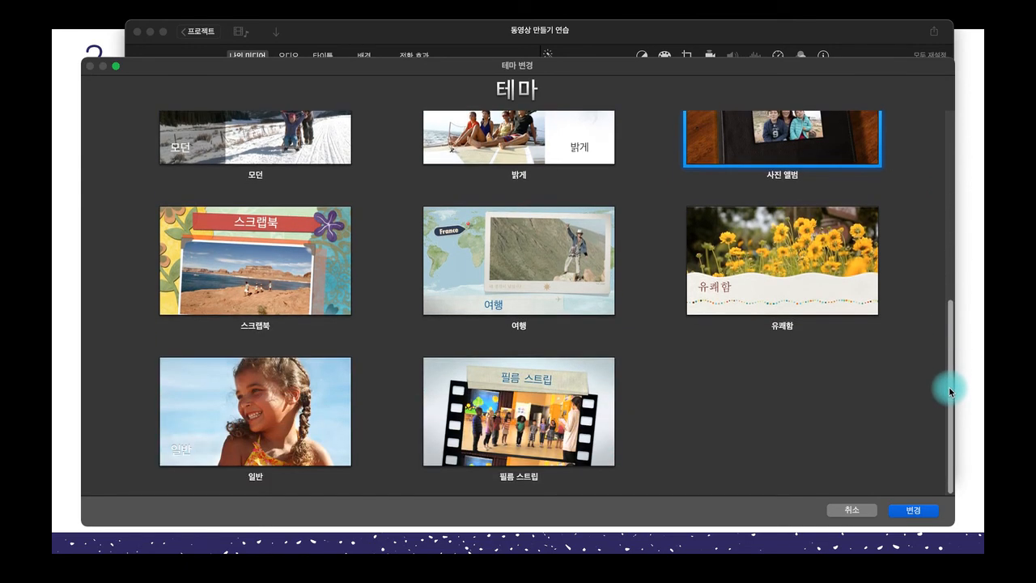
mouse_move(564, 301)
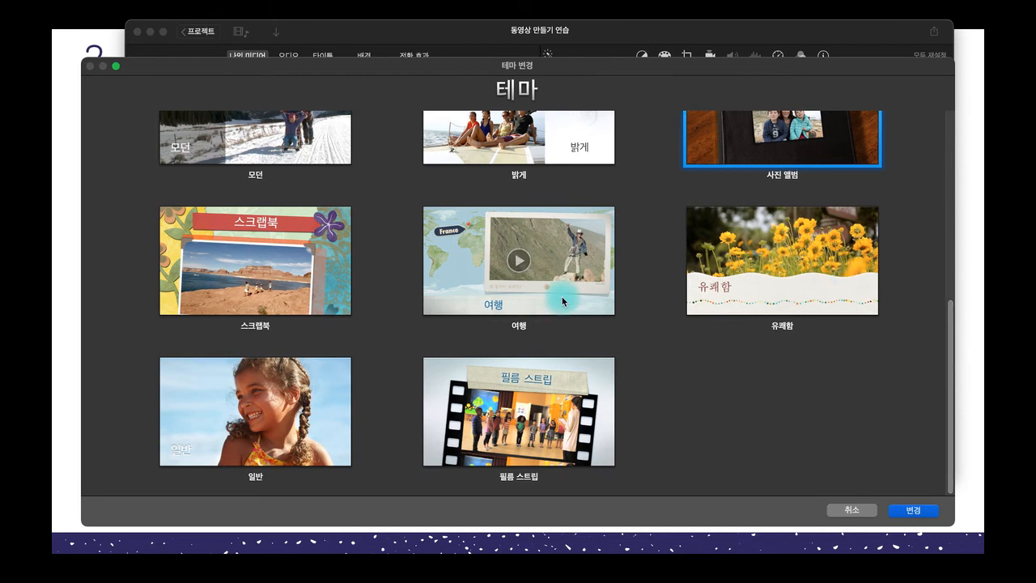
left_click(474, 276)
left_click(922, 510)
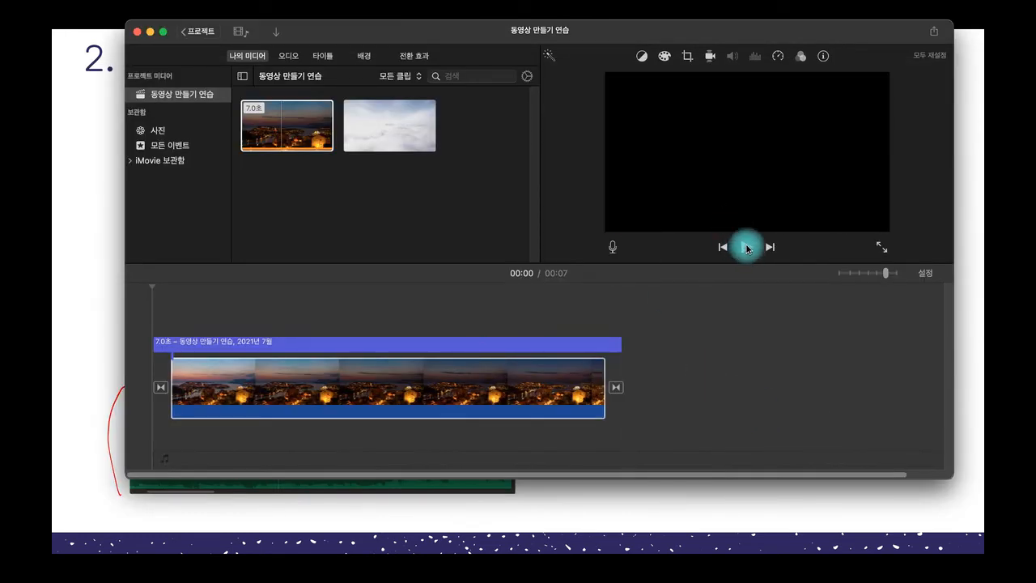
left_click(746, 247)
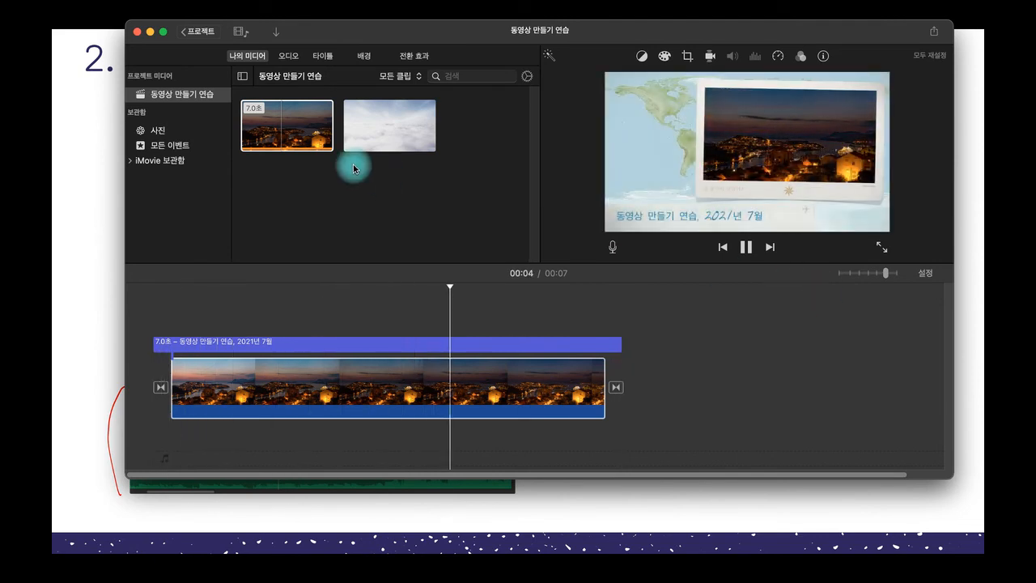
Remove the project's theme by changing it to 테마 없음, and pause the playback
left_click(924, 280)
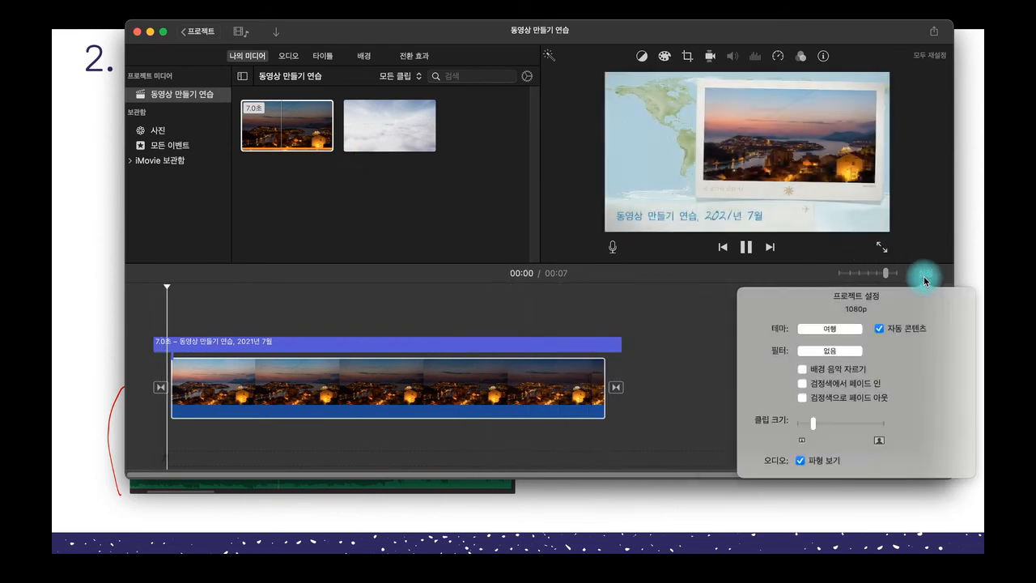
left_click(852, 335)
scroll(484, 288, "up", 4)
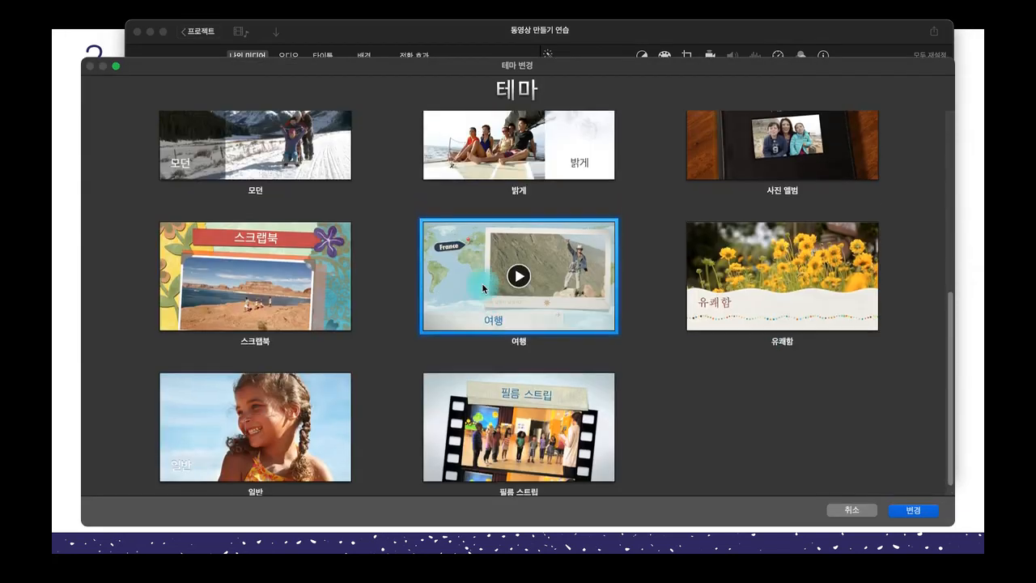
scroll(484, 288, "up", 3)
left_click(278, 201)
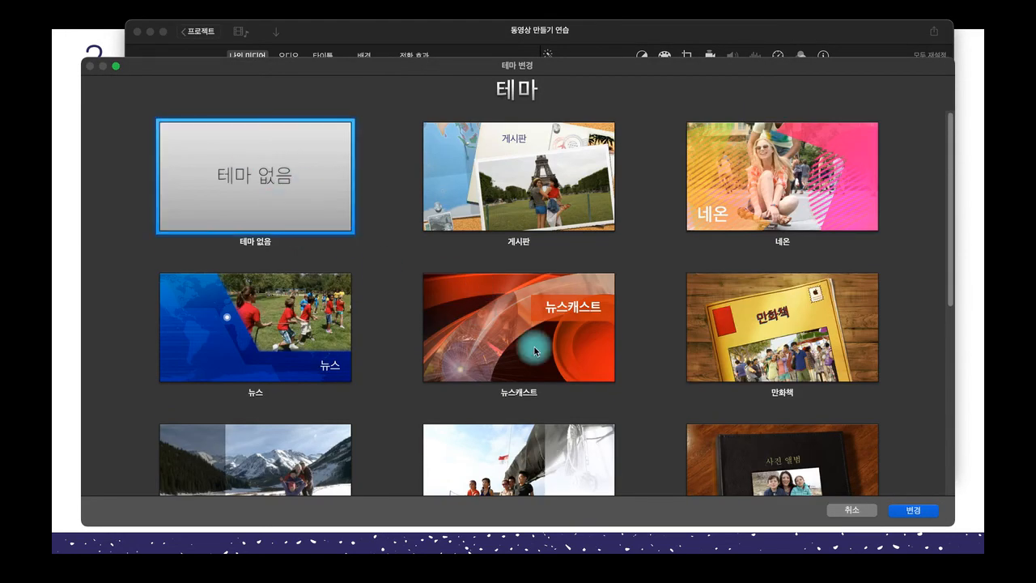
left_click(922, 508)
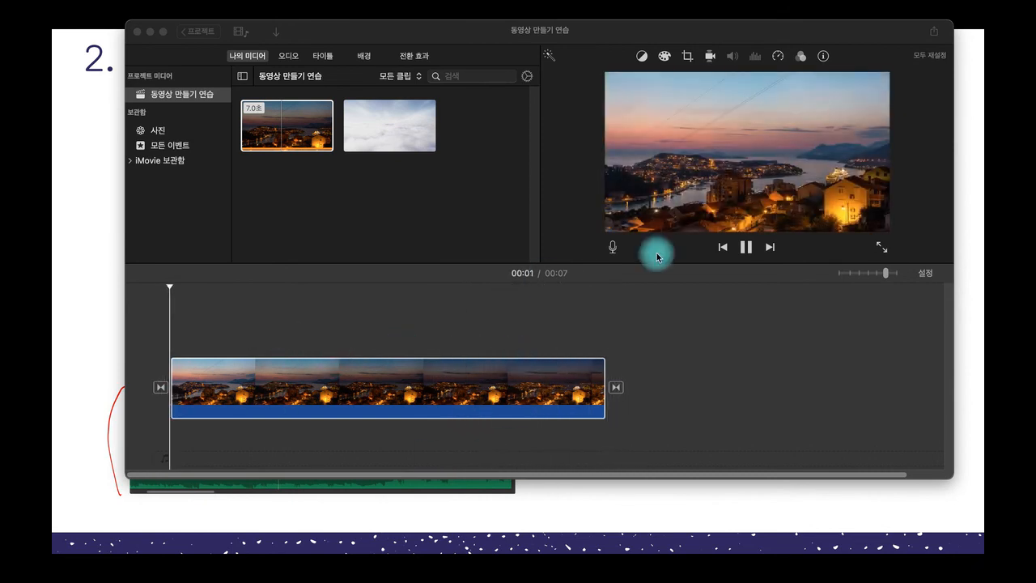
left_click(743, 247)
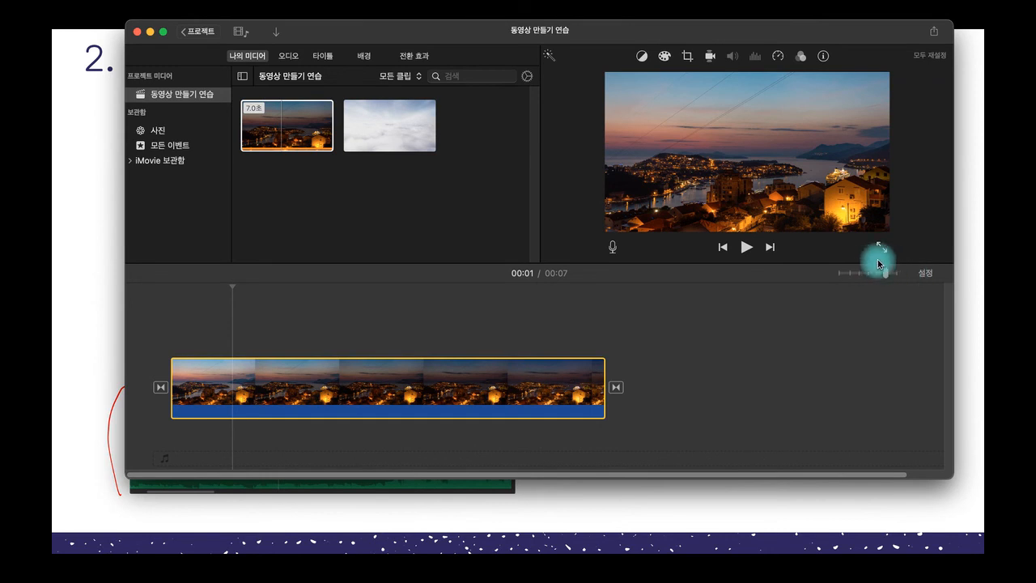
Zoom the timeline out to its smallest clip size and back in to a medium size
left_click_drag(886, 276, 849, 276)
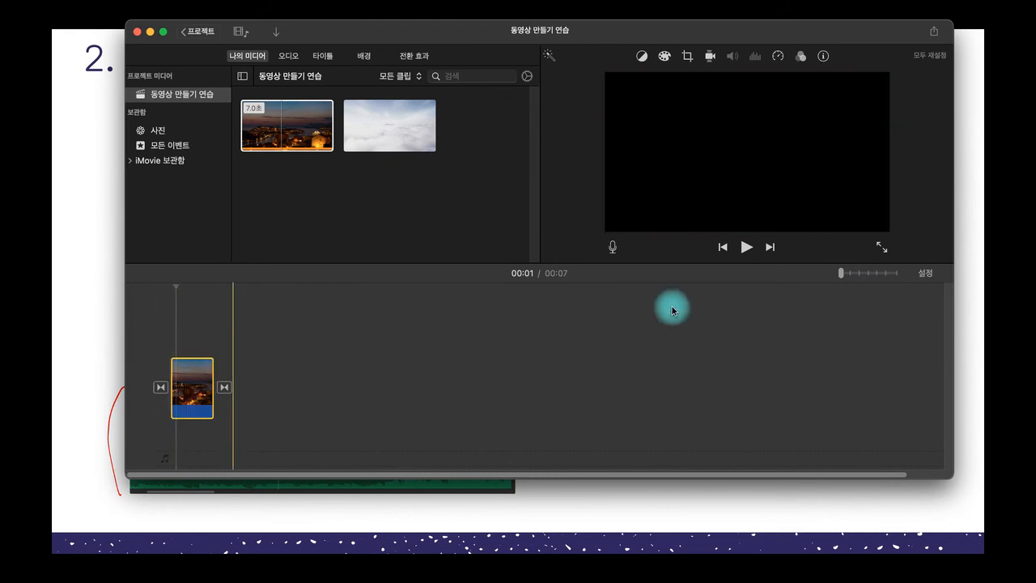
left_click_drag(842, 274, 875, 274)
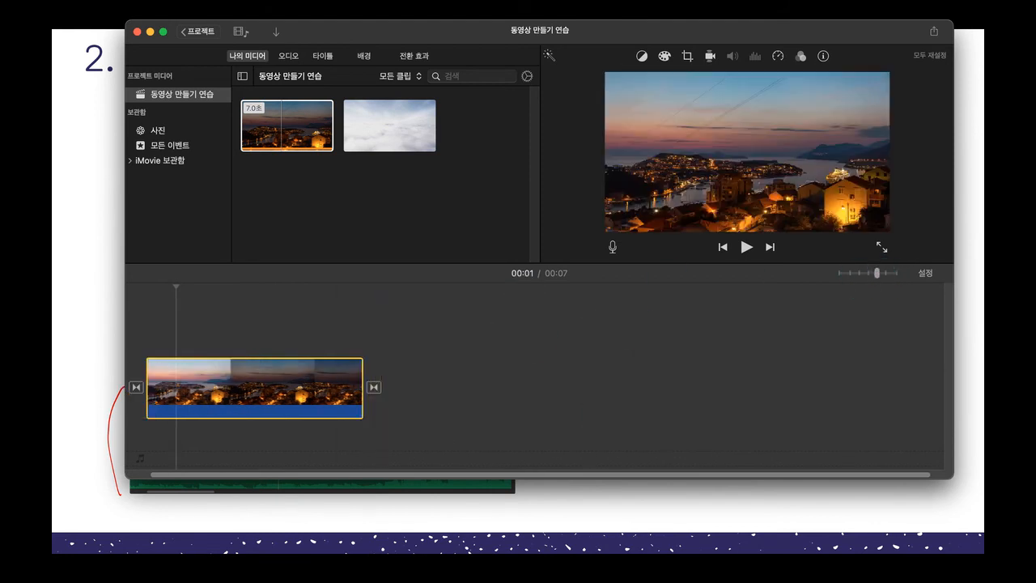
Switch to the lesson presentation, advance to the slide "3. 클립 선택하기" and mark a check beside the 클립 heading
key("super+Tab")
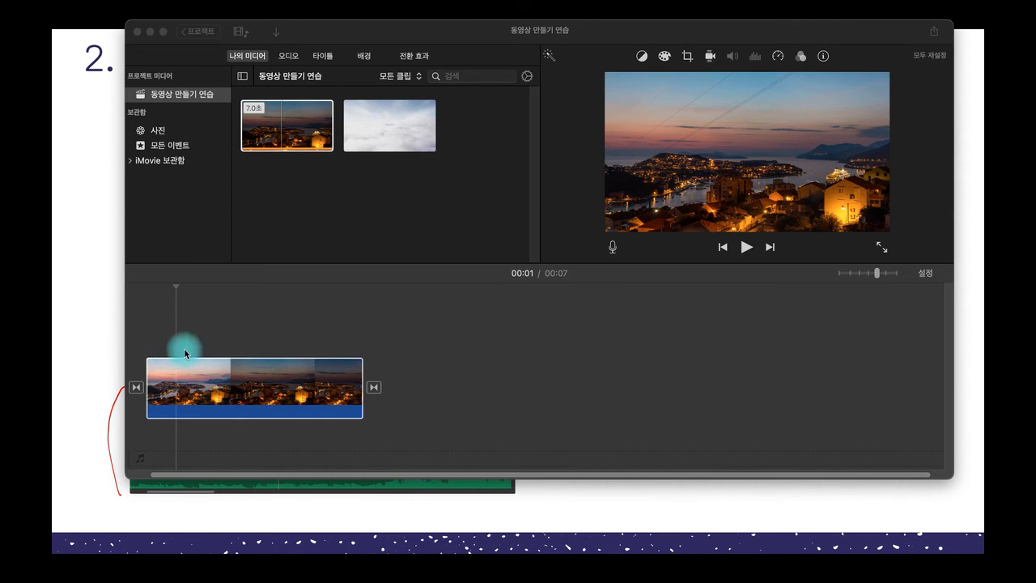
left_click(113, 333)
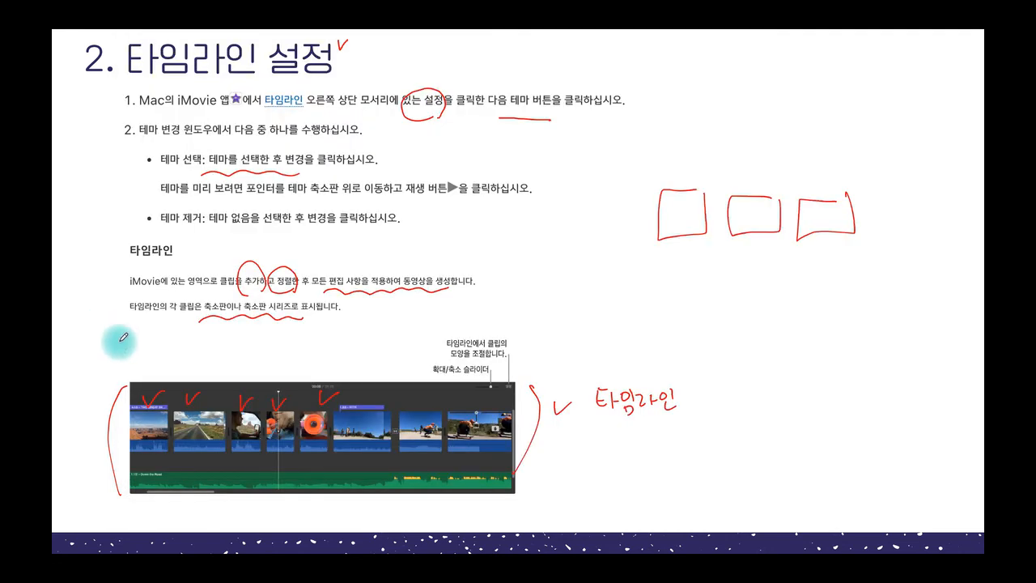
key("Right")
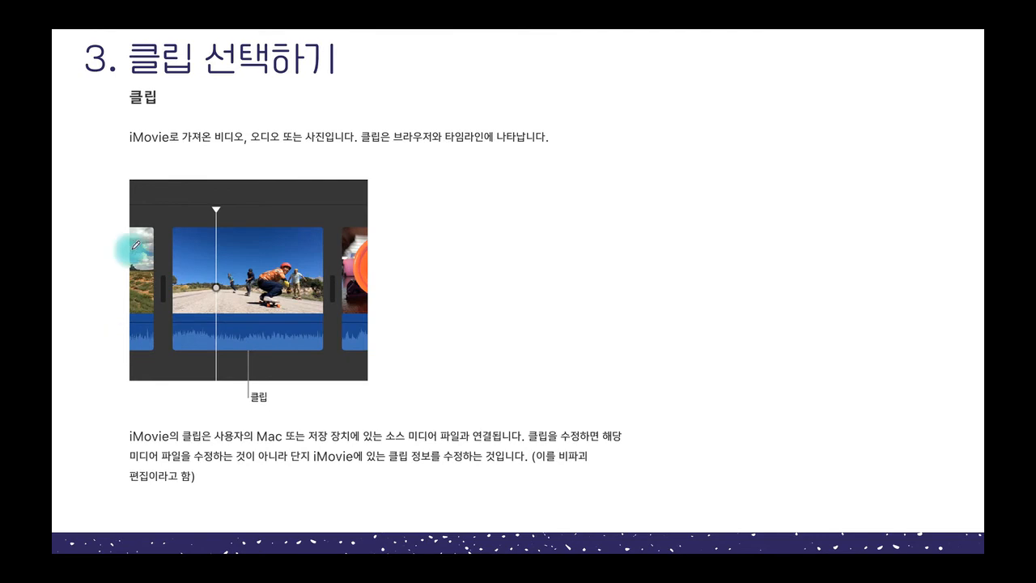
left_click_drag(171, 85, 182, 83)
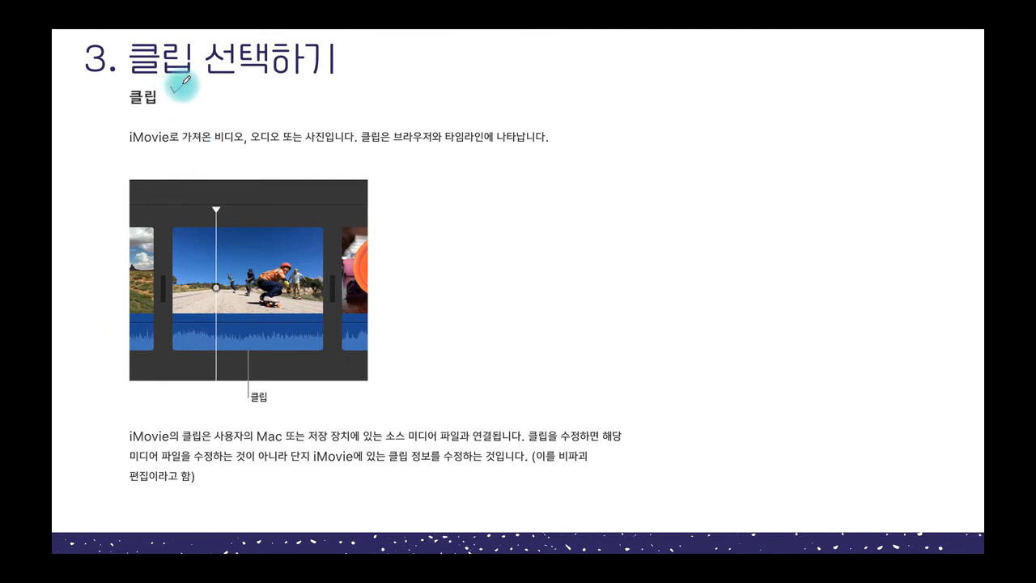
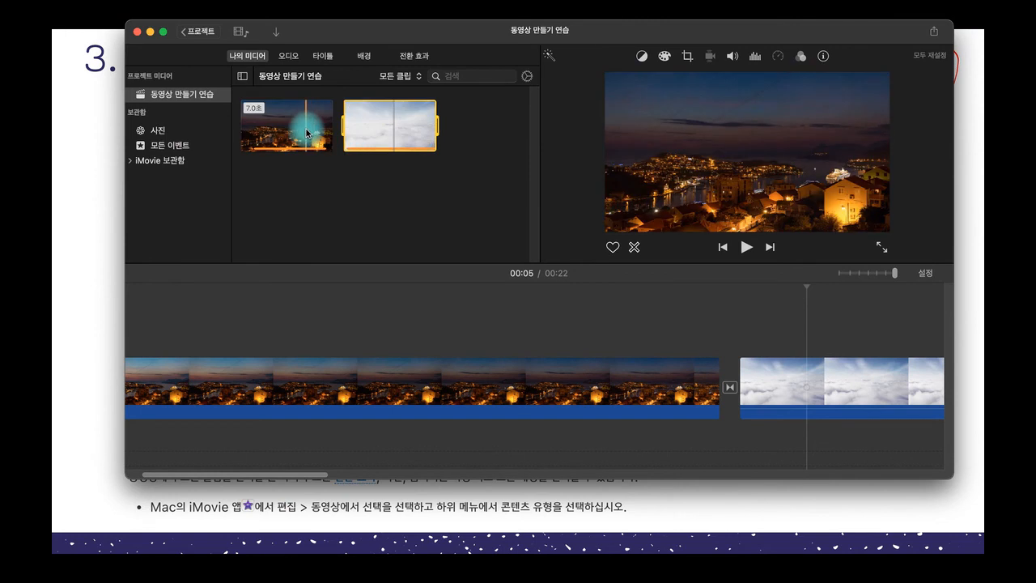
Add the night city clip to the browser selection, then select both clips in the timeline and delete them
left_click(306, 134, "super")
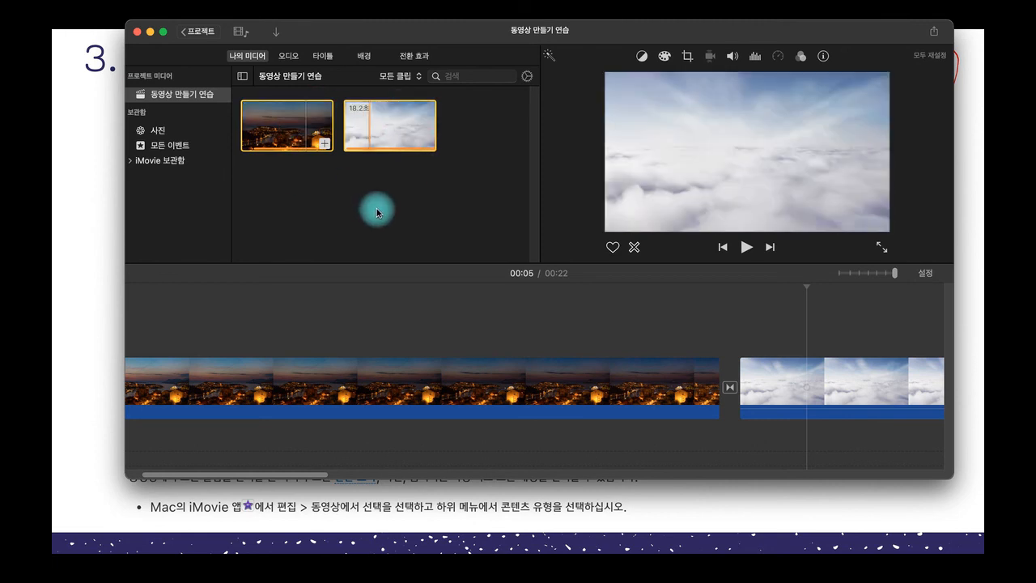
left_click(828, 385)
left_click(591, 391, "super")
right_click(591, 391)
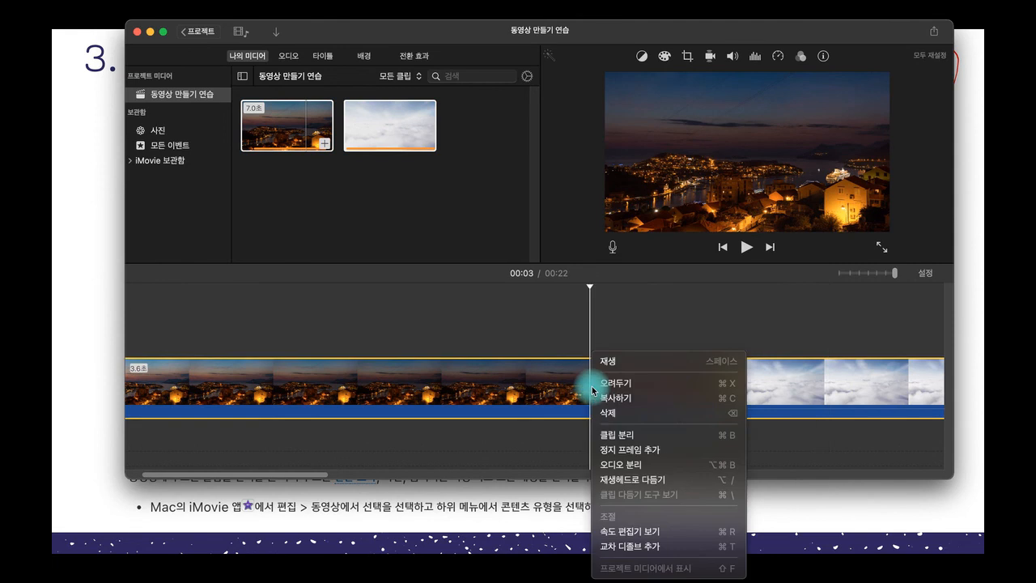
left_click(636, 414)
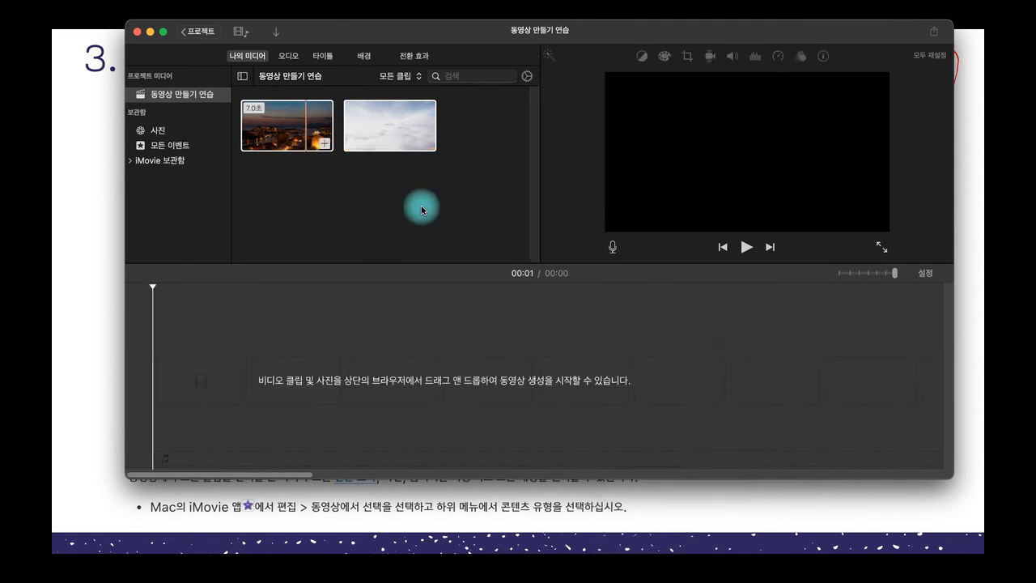
Select the night city and cloud clips together in the browser and add both to the empty timeline
left_click_drag(480, 220, 257, 112)
left_click(358, 216)
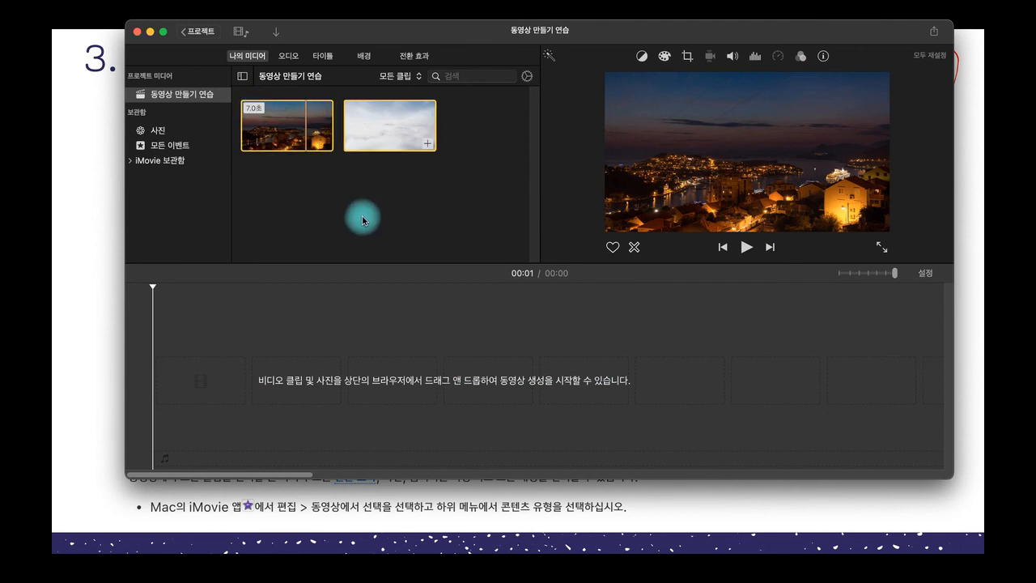
left_click(278, 134)
left_click(391, 133, "super")
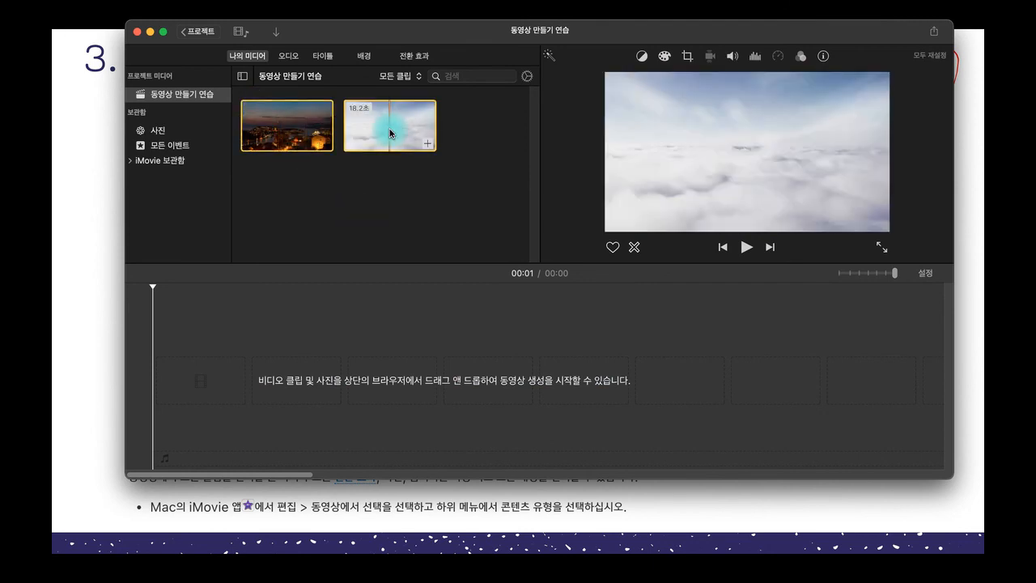
left_click_drag(390, 134, 409, 364)
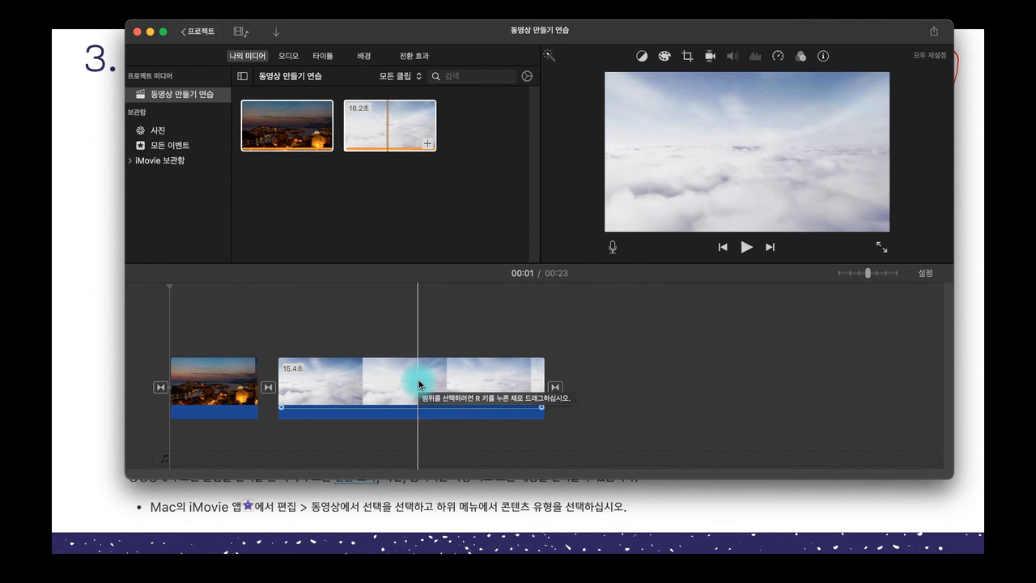
Select the cloud clip in the timeline, then extend the selection to all video clips in the movie
left_click(431, 382)
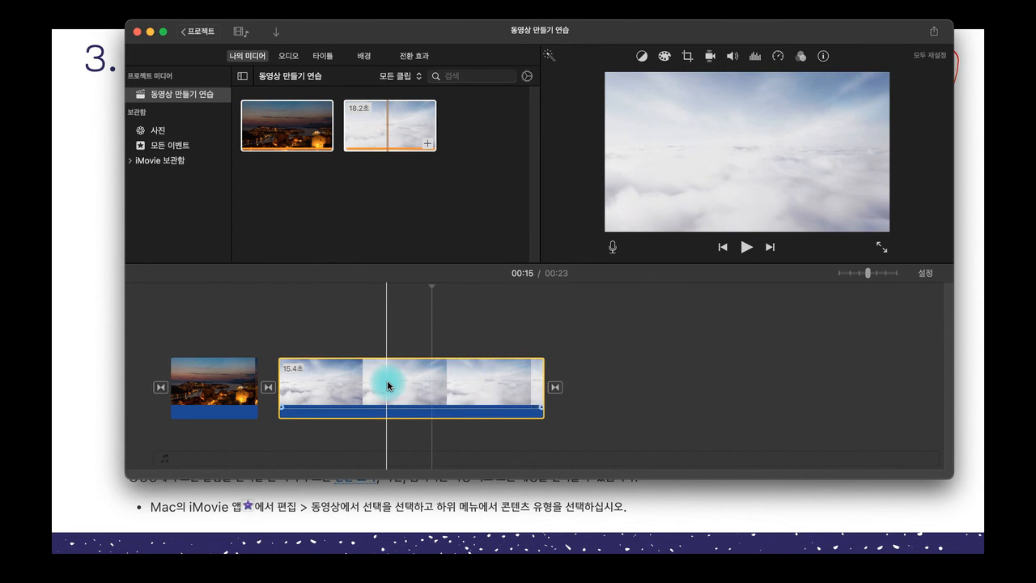
mouse_move(245, 9)
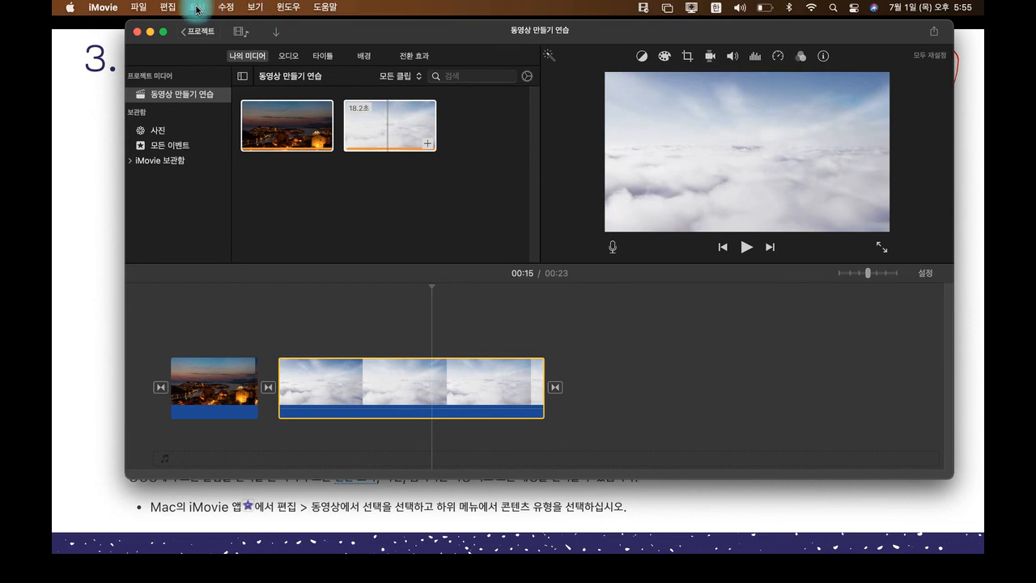
left_click(168, 7)
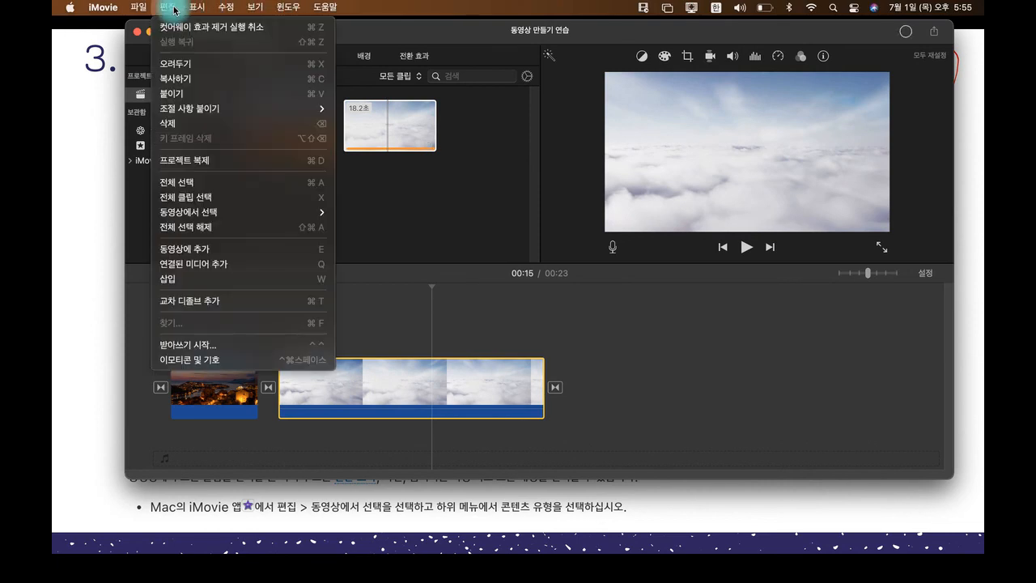
mouse_move(224, 214)
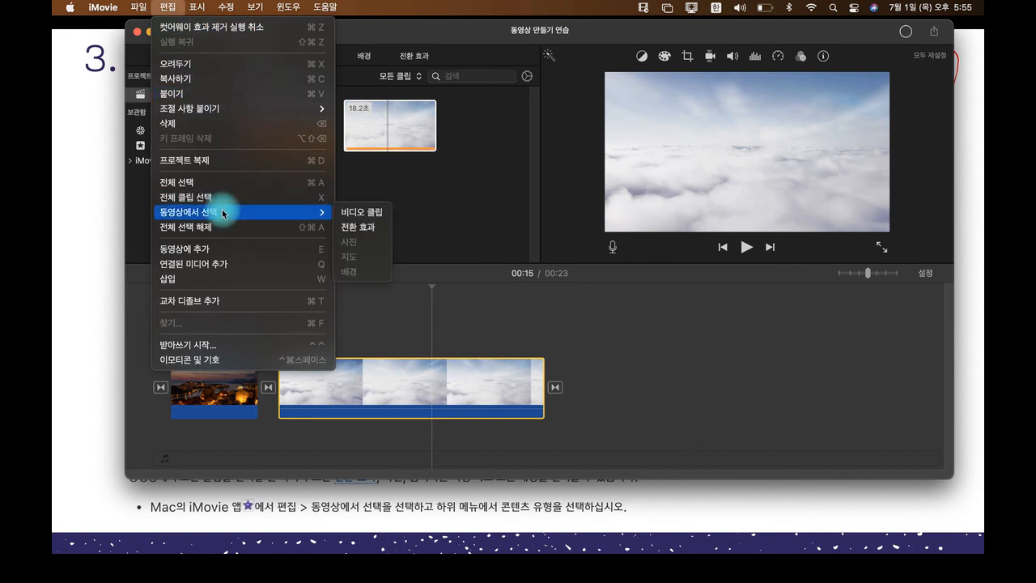
left_click(361, 213)
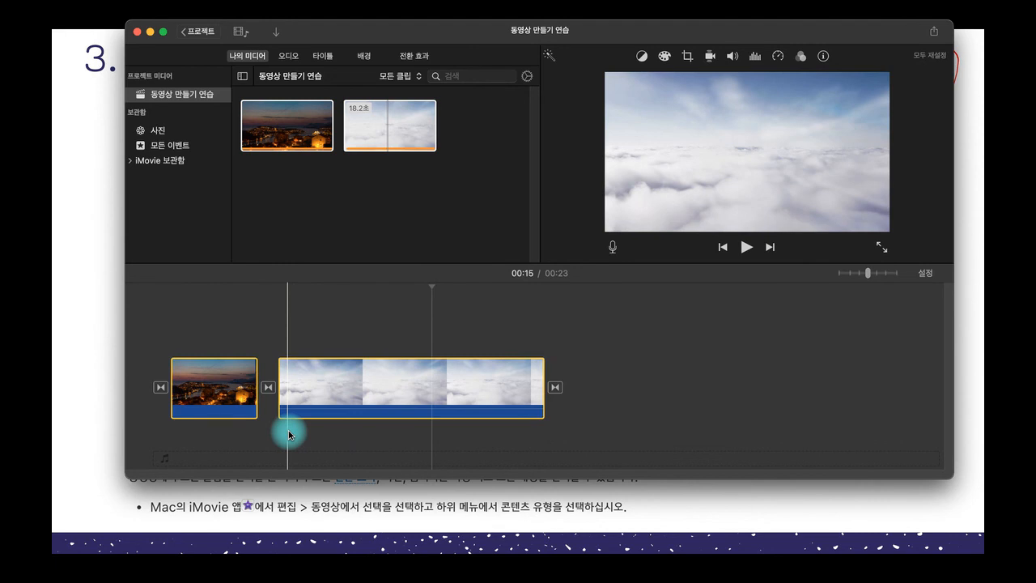
Return to the lesson slide, underline 다른 클립 and 회색 배경을 클릭하십시오, and box 편집 > 전체 선택 해제를 under 클립 선택 해제하기
left_click(81, 311)
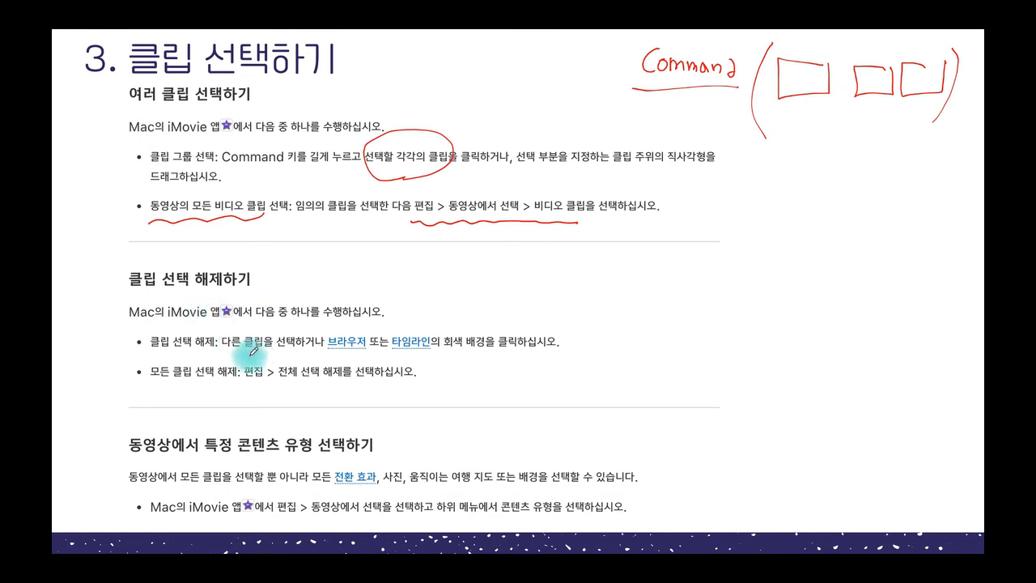
left_click_drag(217, 354, 253, 354)
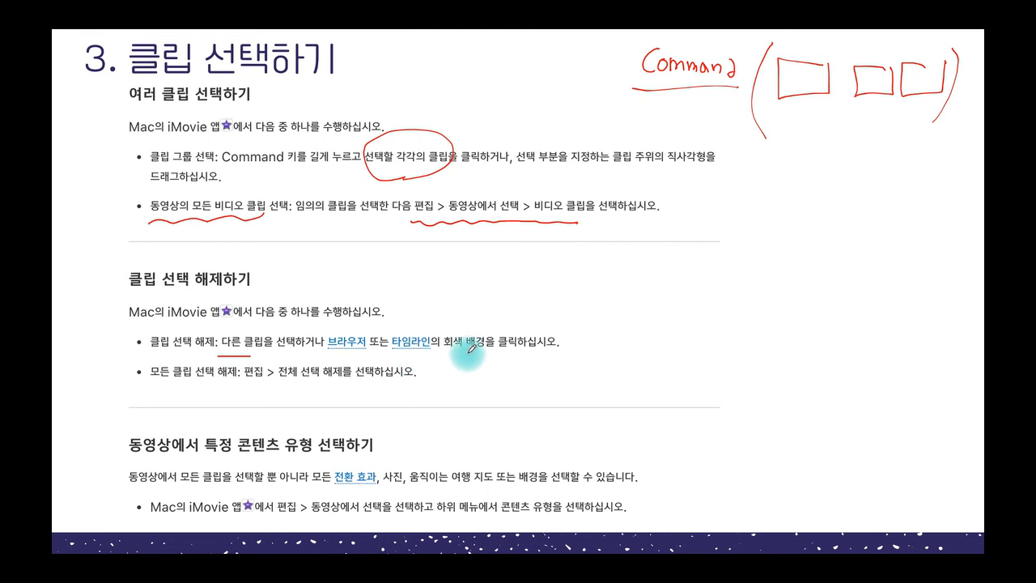
left_click_drag(444, 352, 540, 349)
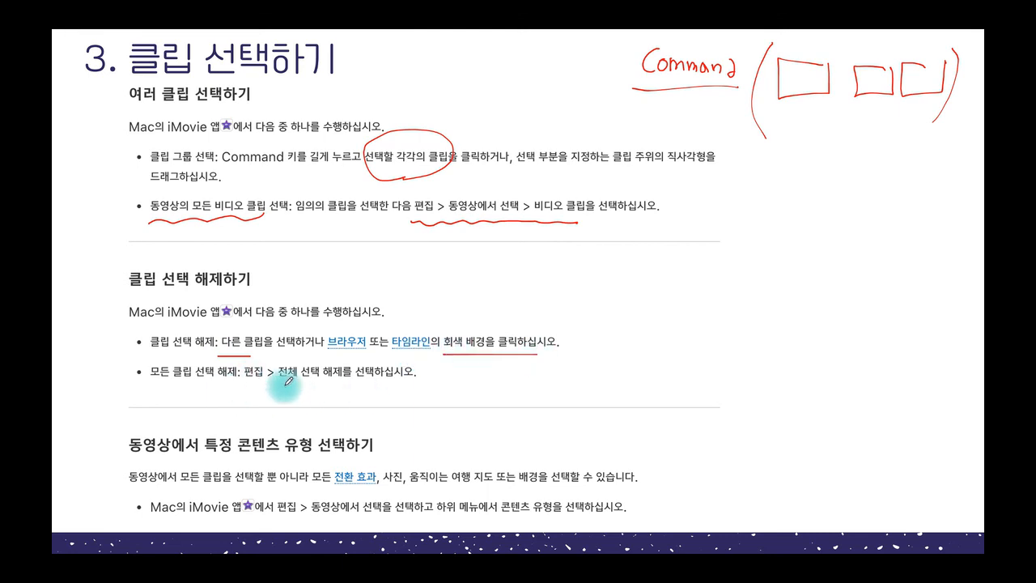
left_click_drag(238, 365, 358, 374)
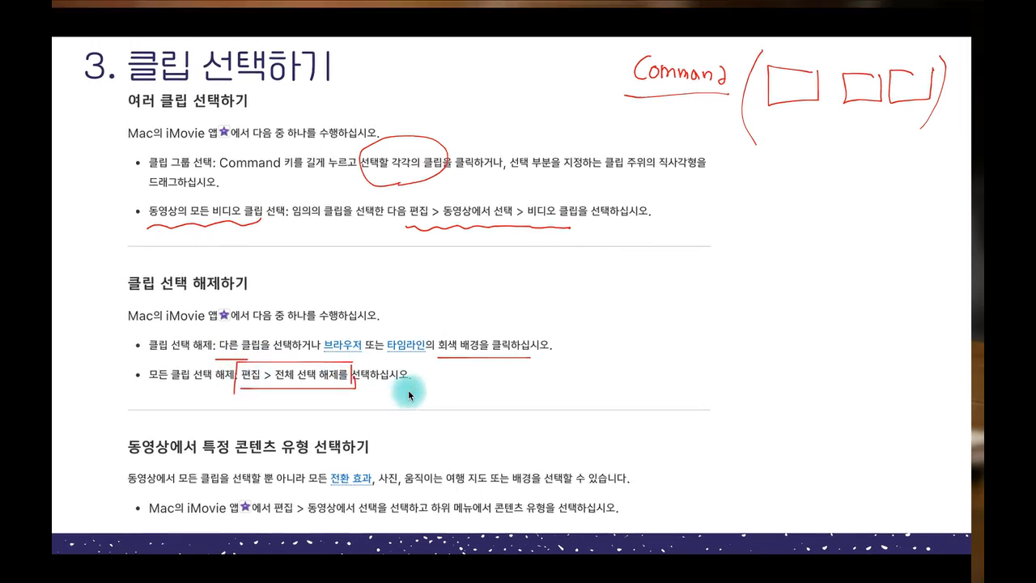
Switch back to iMovie and deselect all clips with 전체 선택 해제
key("ctrl+Up")
left_click(612, 259)
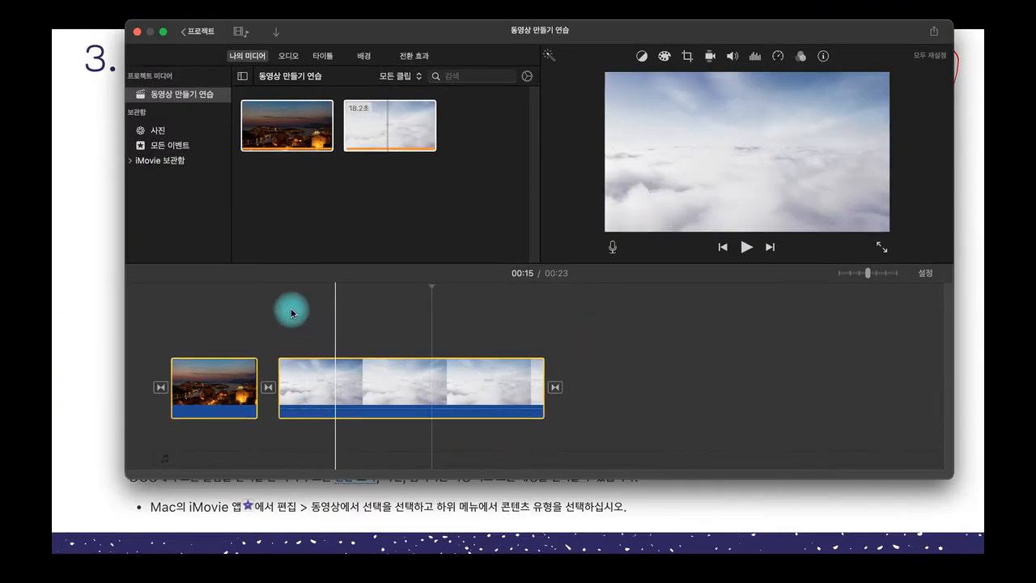
mouse_move(289, 7)
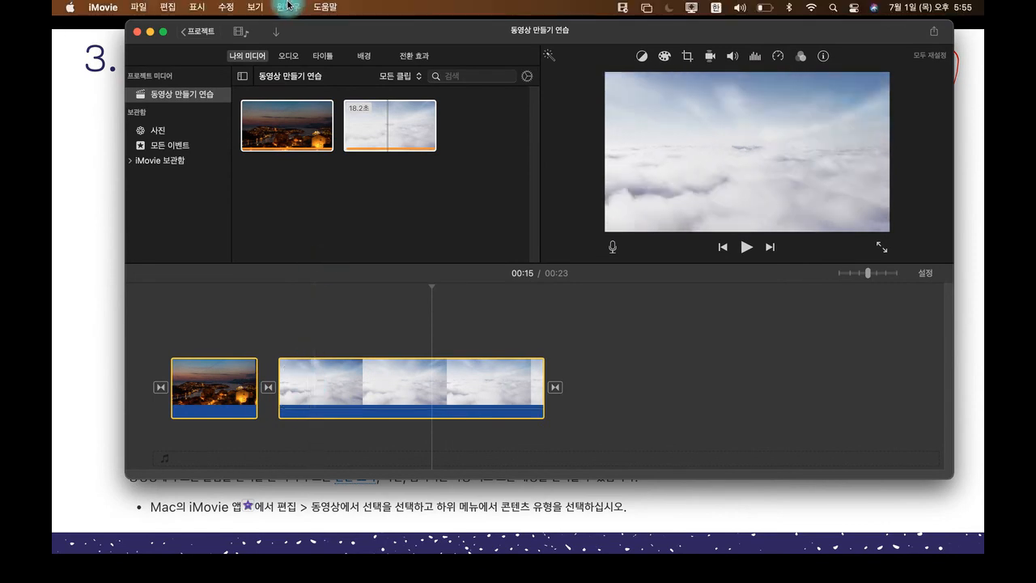
left_click(173, 10)
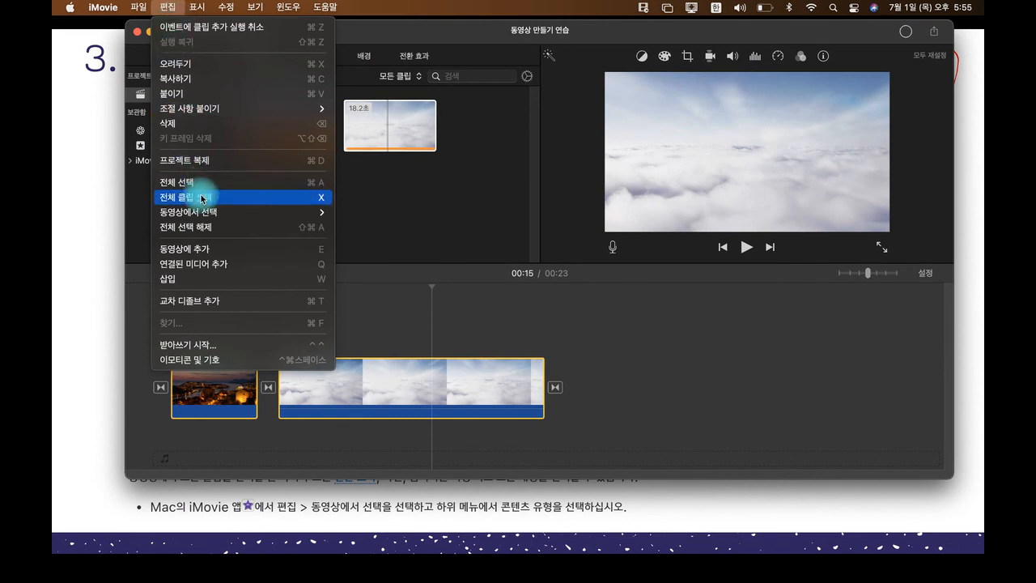
left_click(226, 231)
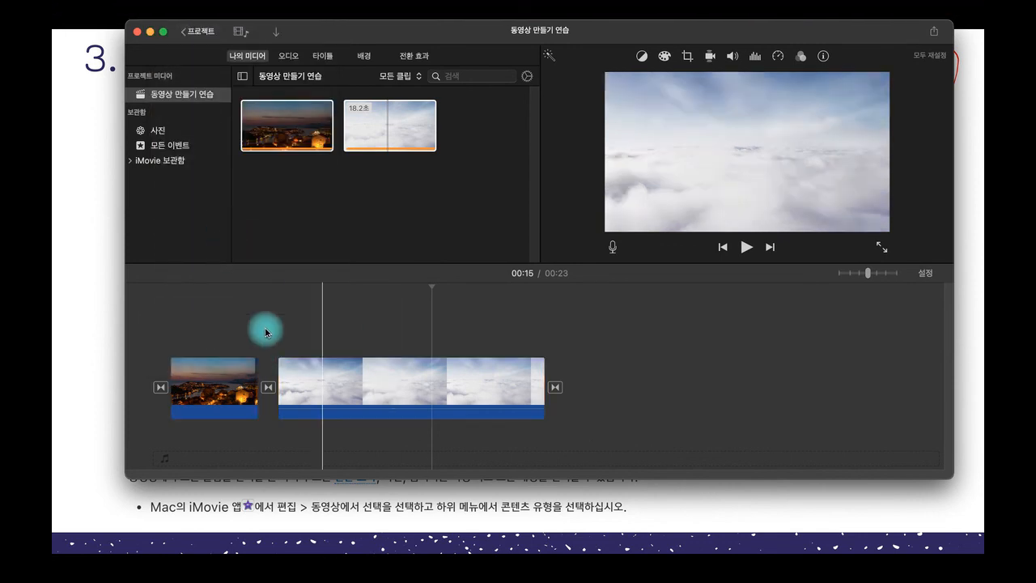
Area-select everything in the timeline and clear it on the empty background, and do the same with the browser clips
left_click_drag(569, 435, 163, 362)
left_click(768, 384)
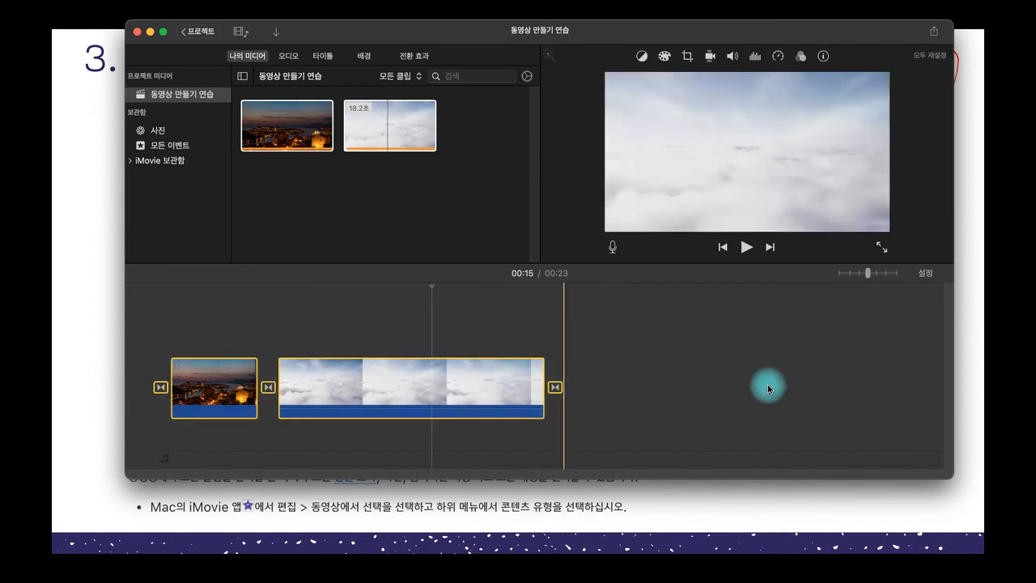
left_click_drag(445, 193, 266, 118)
left_click(438, 193)
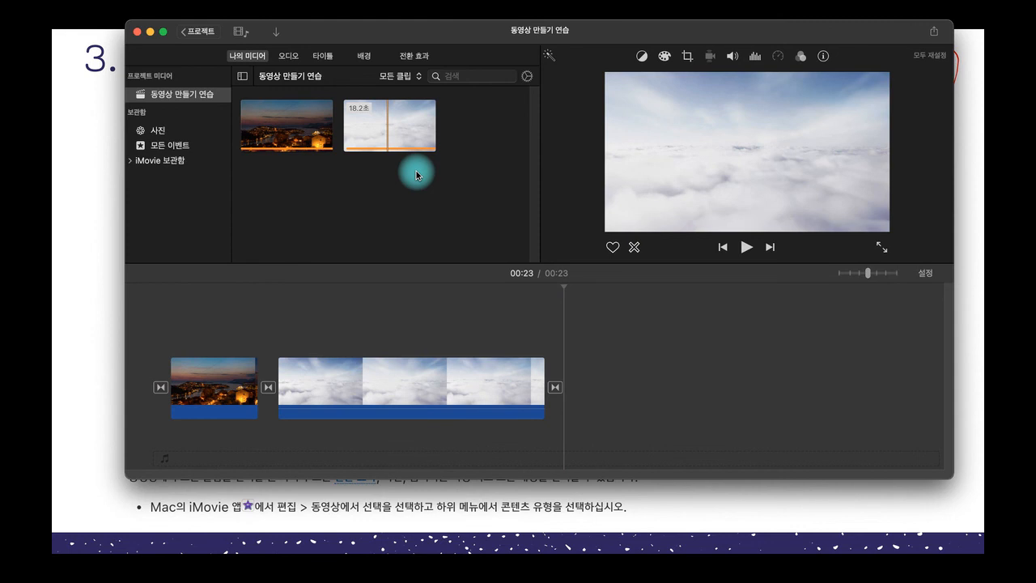
Return to the slide, erase all ink, underline 특정 콘텐츠 유형 and 편집 > 동영상에서 선택, and box 콘텐츠 유형을 선택
left_click(109, 241)
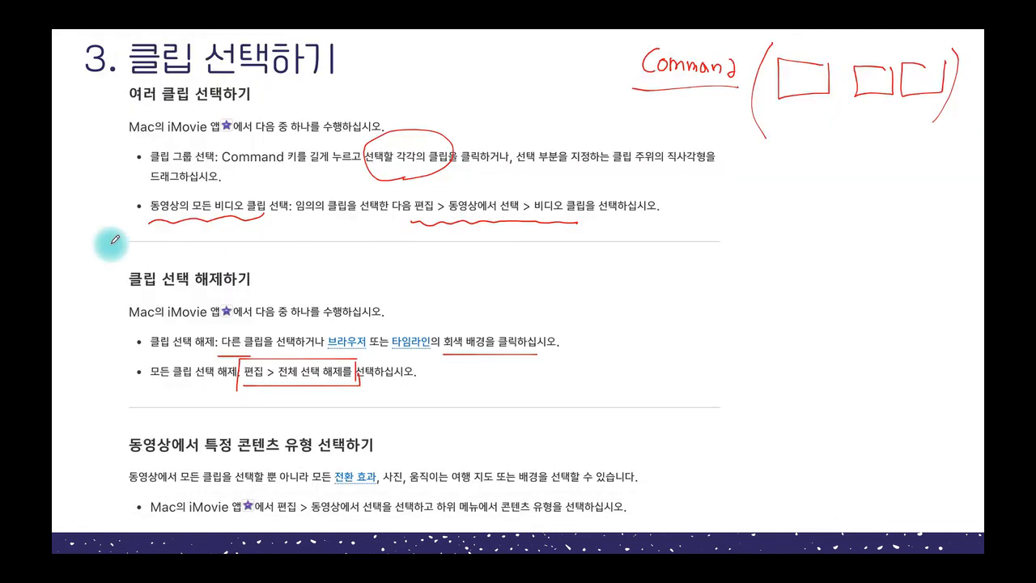
key("Delete")
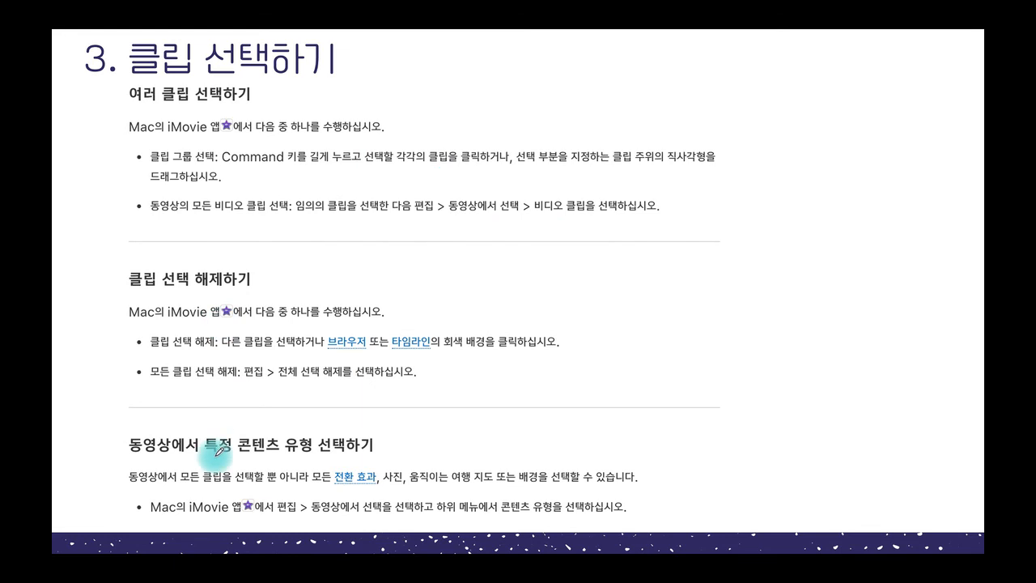
left_click_drag(202, 457, 302, 458)
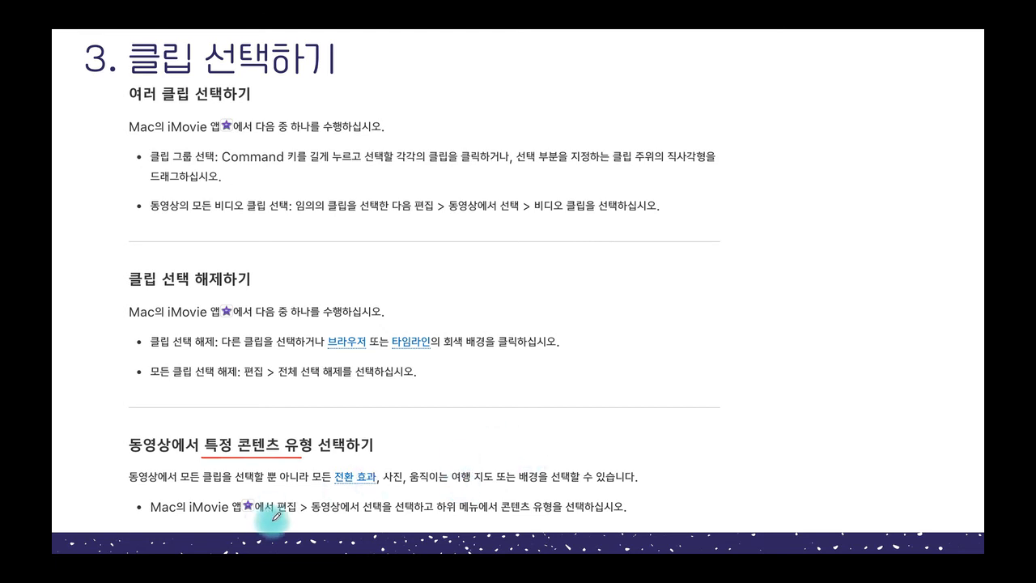
left_click_drag(273, 518, 385, 518)
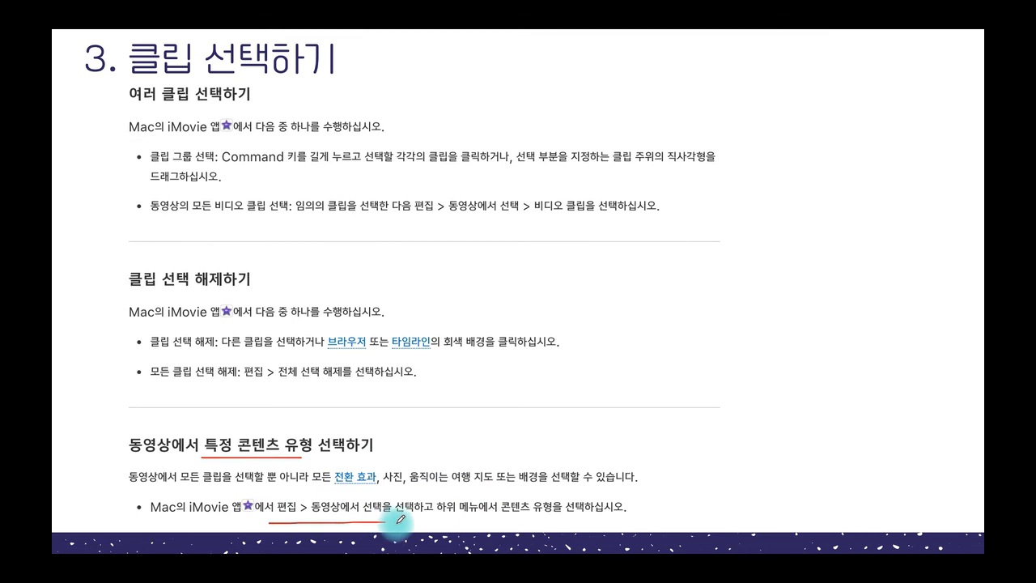
mouse_move(498, 523)
left_mouse_down()
mouse_move(583, 511)
mouse_move(485, 493)
mouse_move(486, 522)
left_mouse_up()
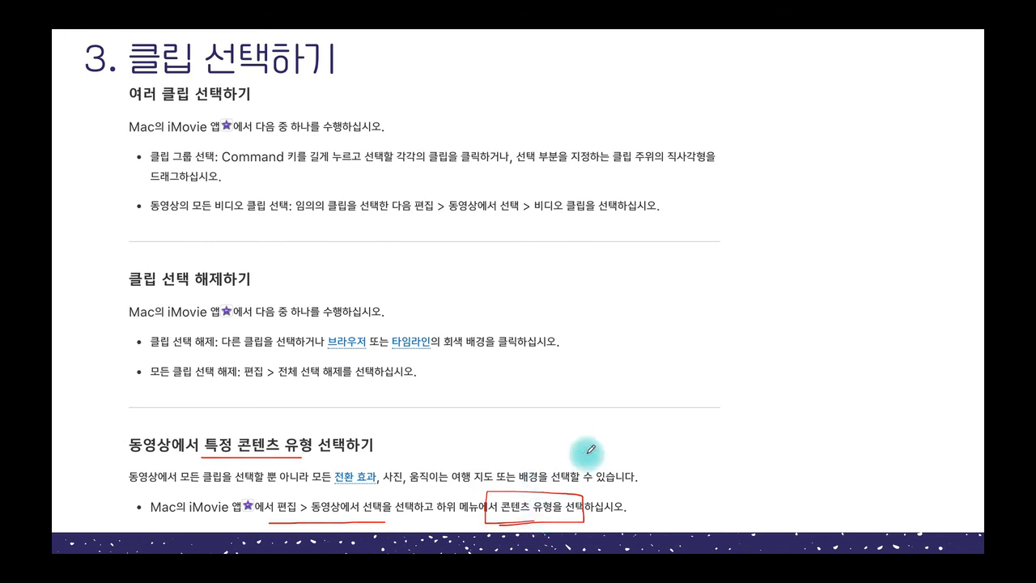
Switch to iMovie and examine which content types 동영상에서 선택 offers, without choosing one
key("ctrl+Up")
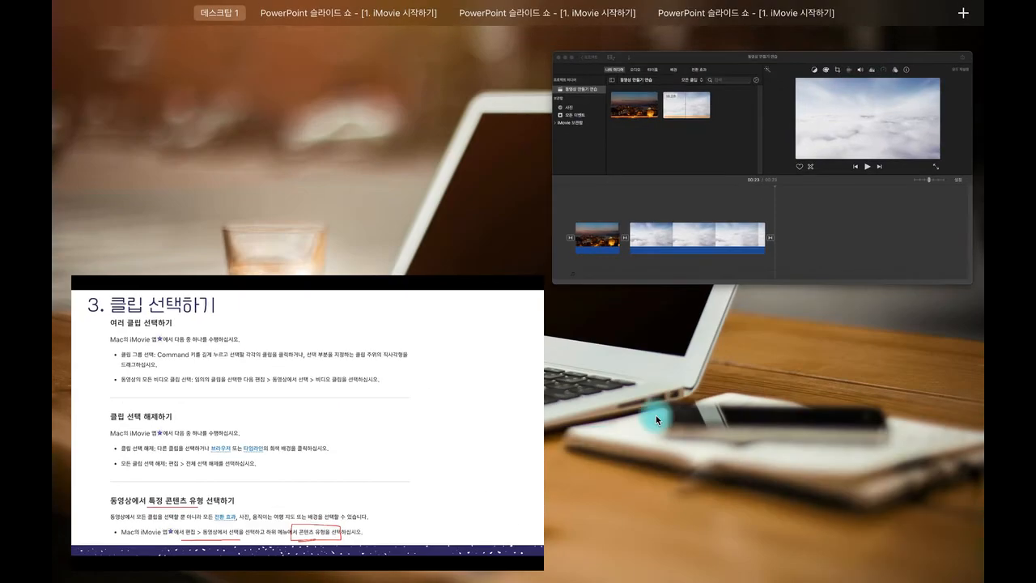
left_click(817, 214)
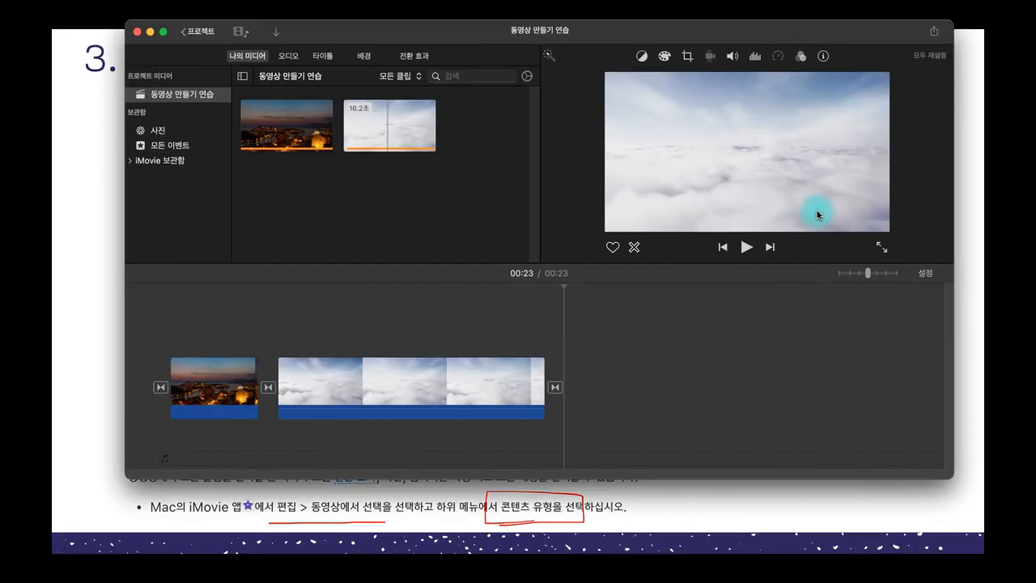
mouse_move(300, 3)
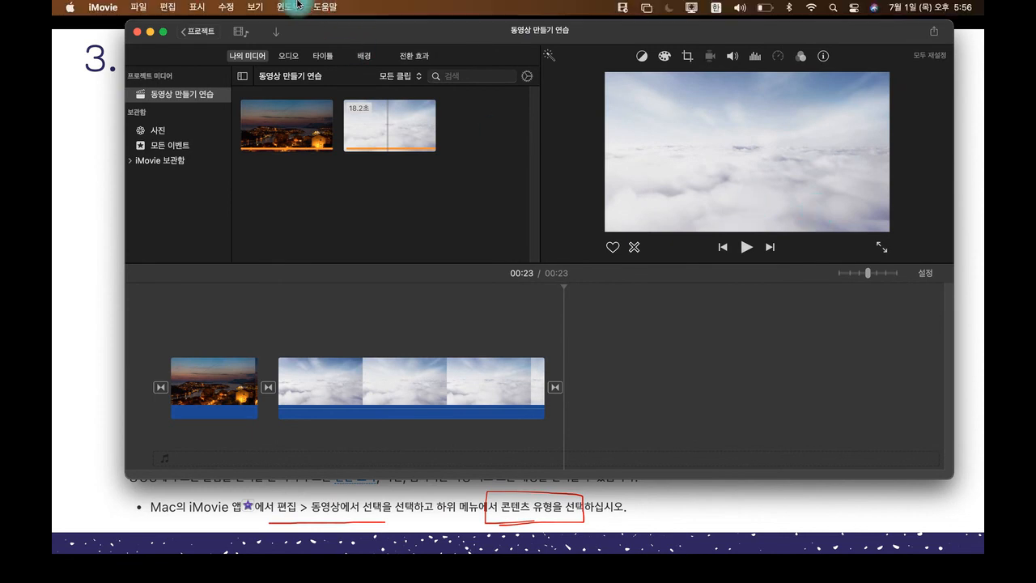
left_click(175, 8)
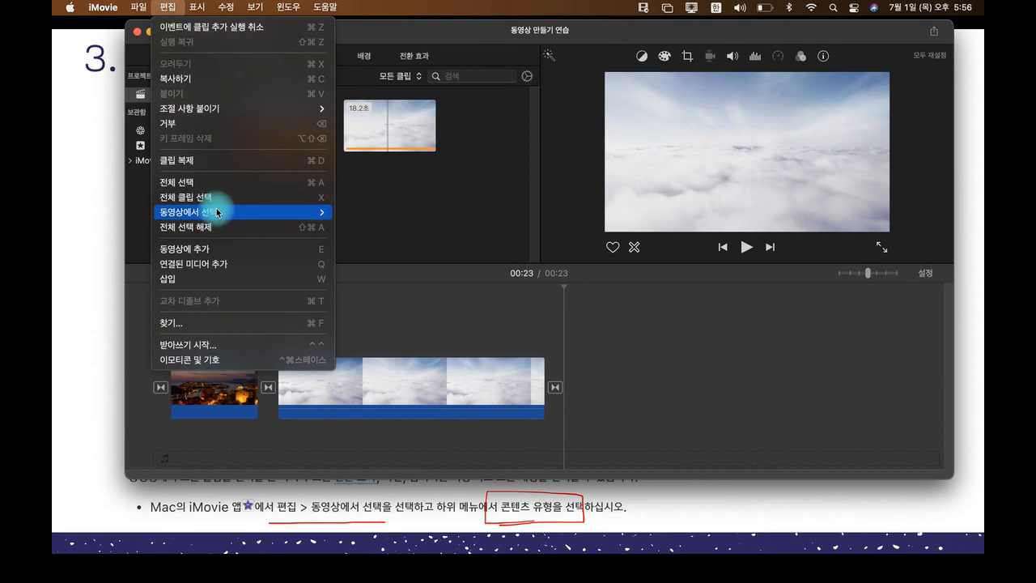
mouse_move(217, 213)
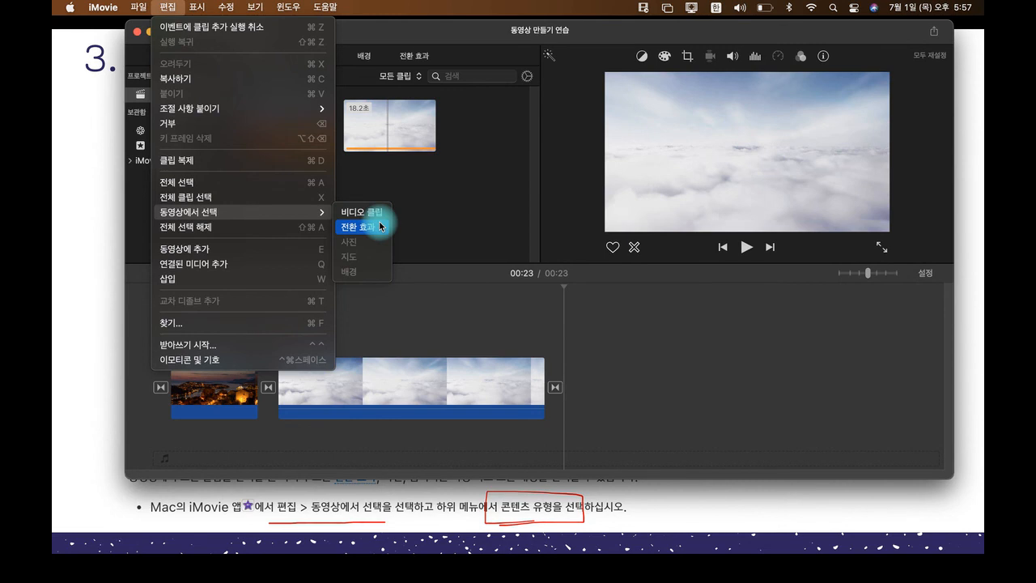
left_click(673, 320)
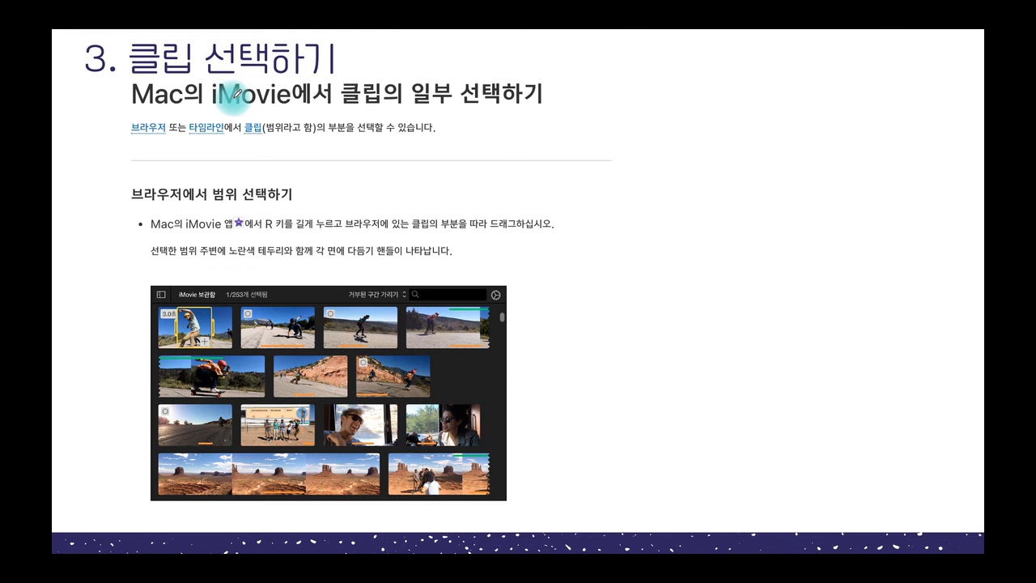
On the slide about selecting part of a clip, underline 클립의 일부 선택하기 and R 키를 길게, and mark the yellow range in the first thumbnail
left_click_drag(344, 110, 557, 109)
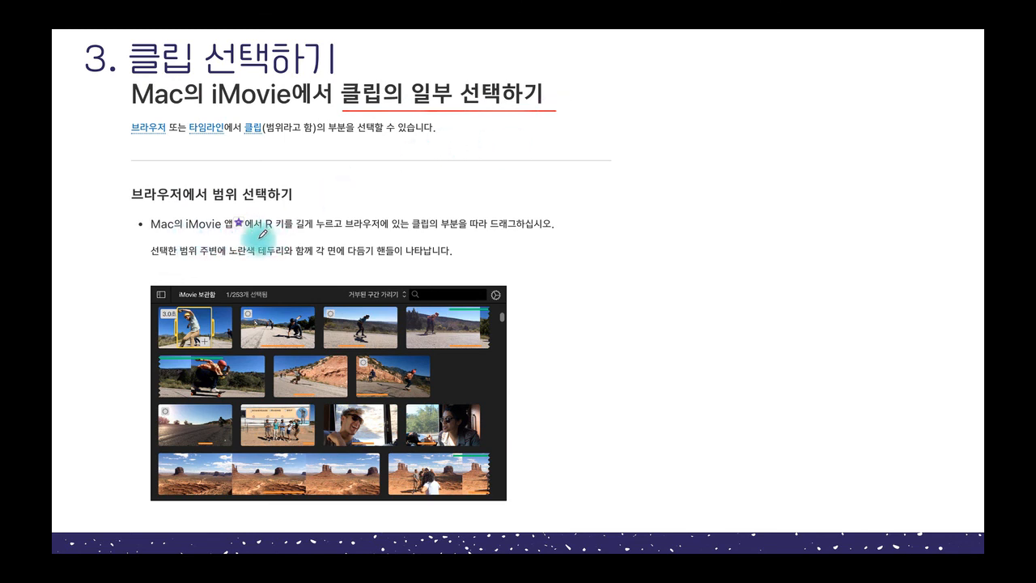
left_click_drag(260, 236, 310, 235)
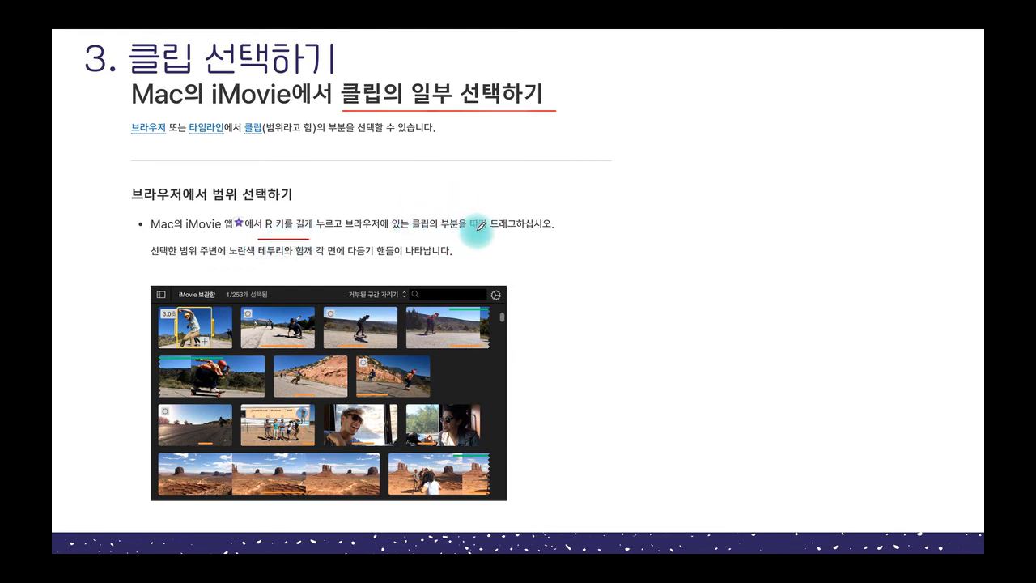
mouse_move(182, 323)
left_mouse_down()
mouse_move(172, 314)
mouse_move(207, 318)
left_mouse_up()
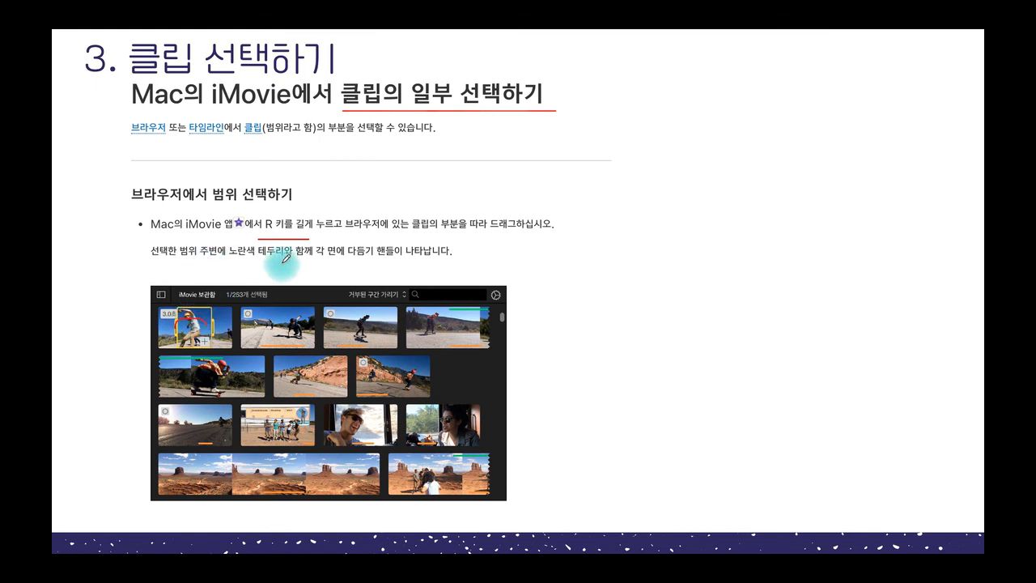
Underline 각 면에 다듬기 핸들이 나타납니다 on the slide, and in iMovie range-select the middle part of the cloud clip in the browser
left_click_drag(311, 261, 444, 260)
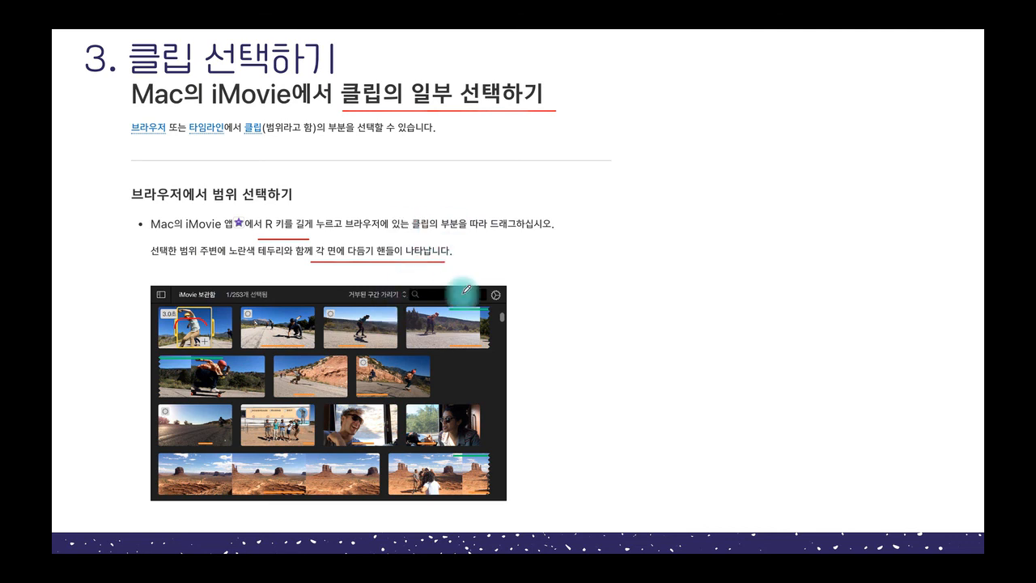
key("ctrl+Up")
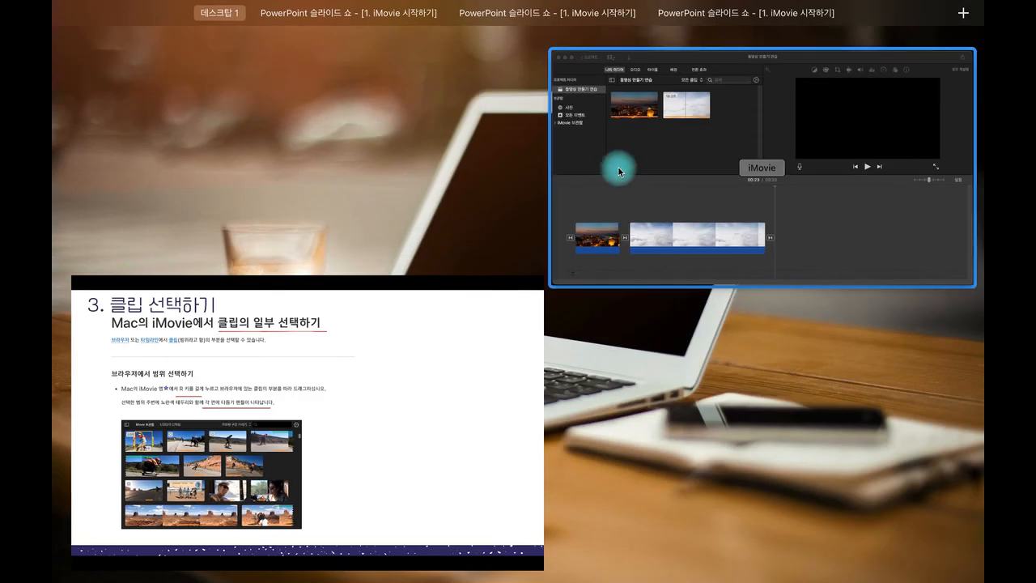
left_click(723, 167)
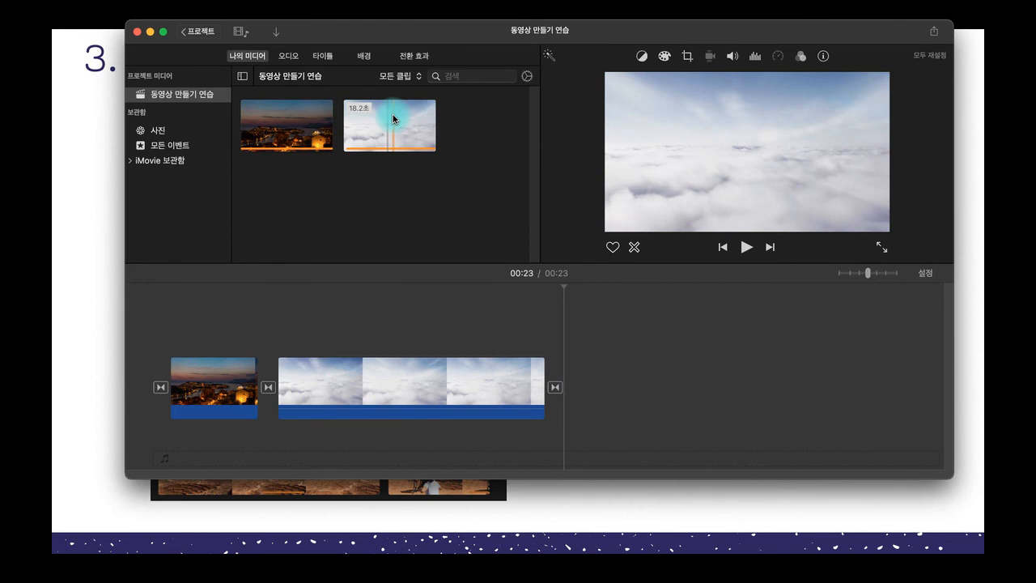
left_click(391, 125)
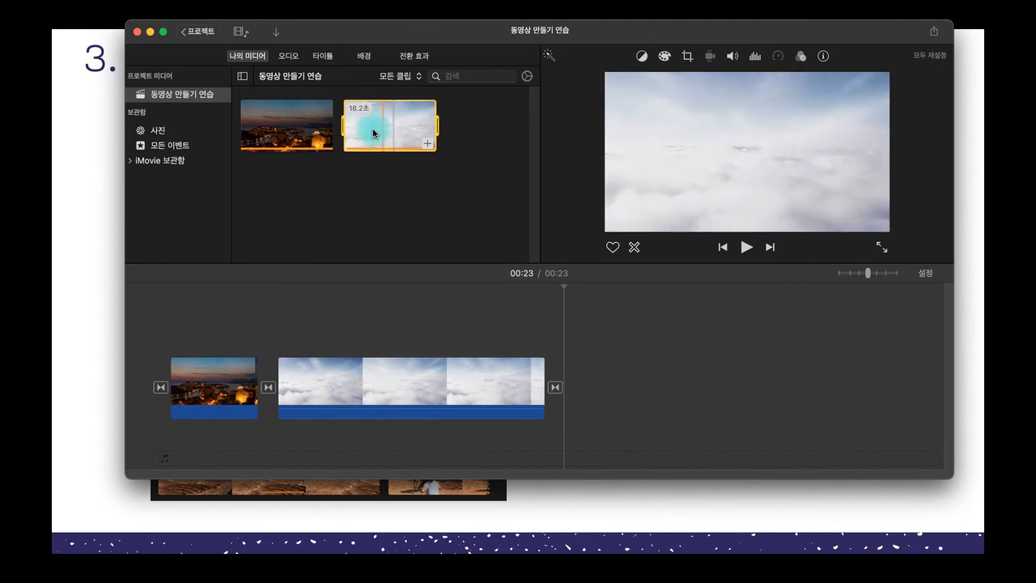
left_click_drag(360, 129, 421, 122)
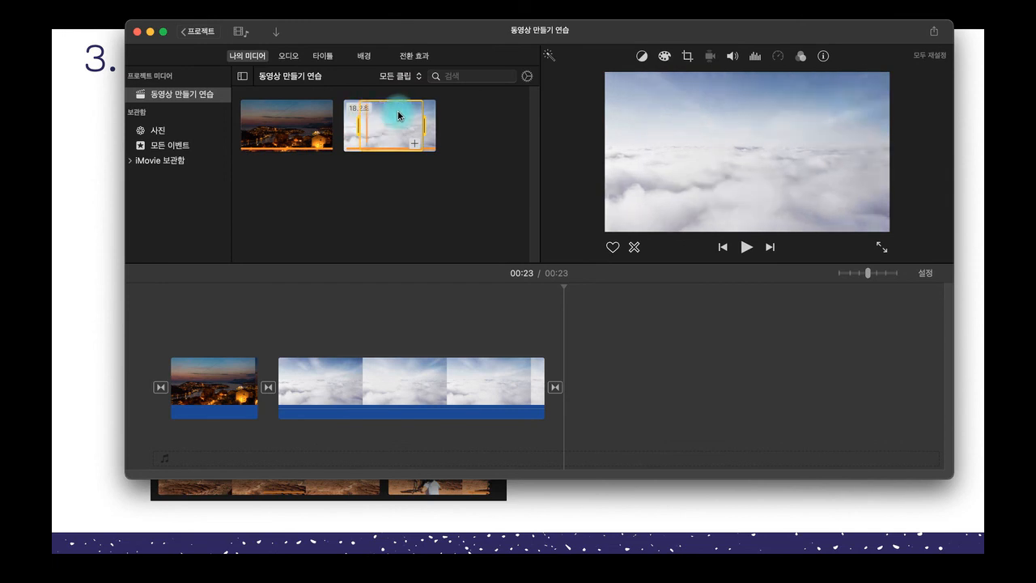
left_click(358, 210)
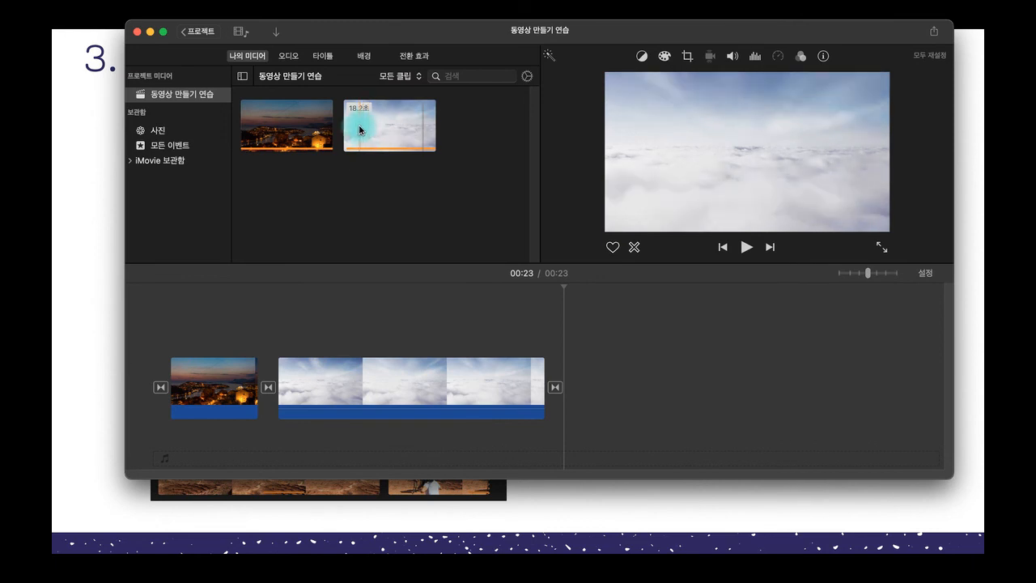
left_click_drag(355, 123, 417, 126)
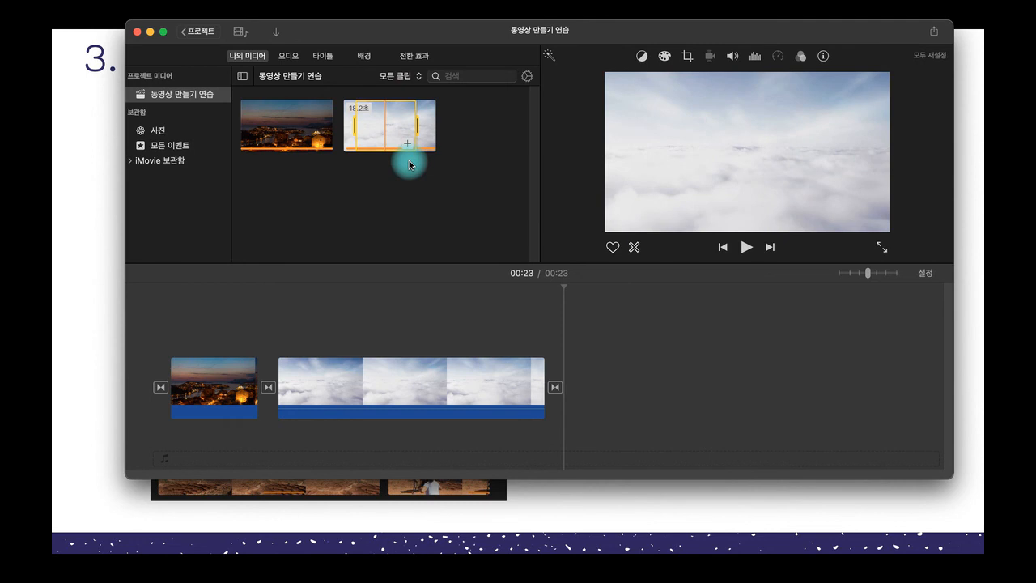
Return to the slides, advance to 타임라인에서 범위 선택하기, underline the three uses of range selection, and box 타임라인에서 범위를 선택
left_click(113, 177)
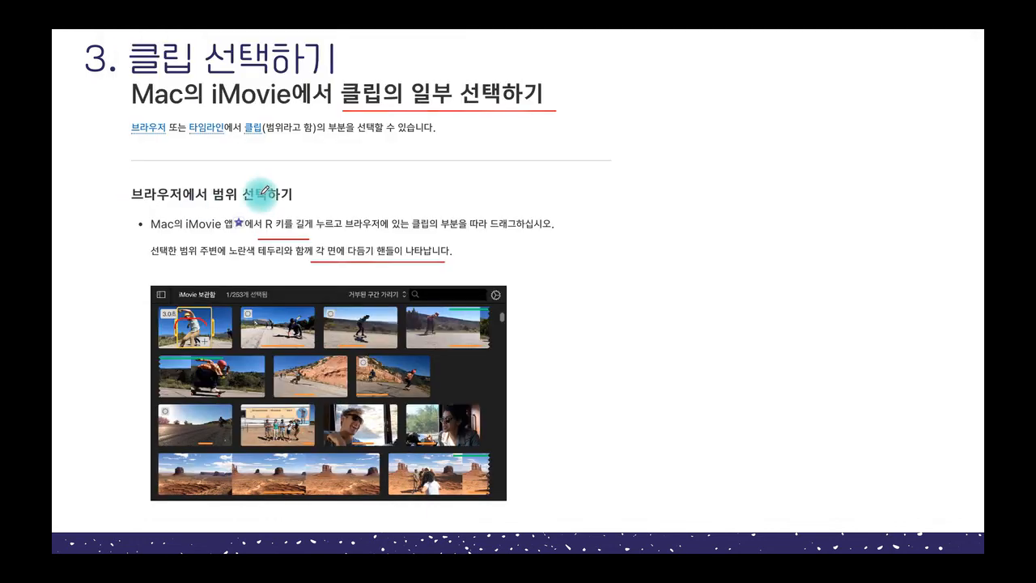
key("Right")
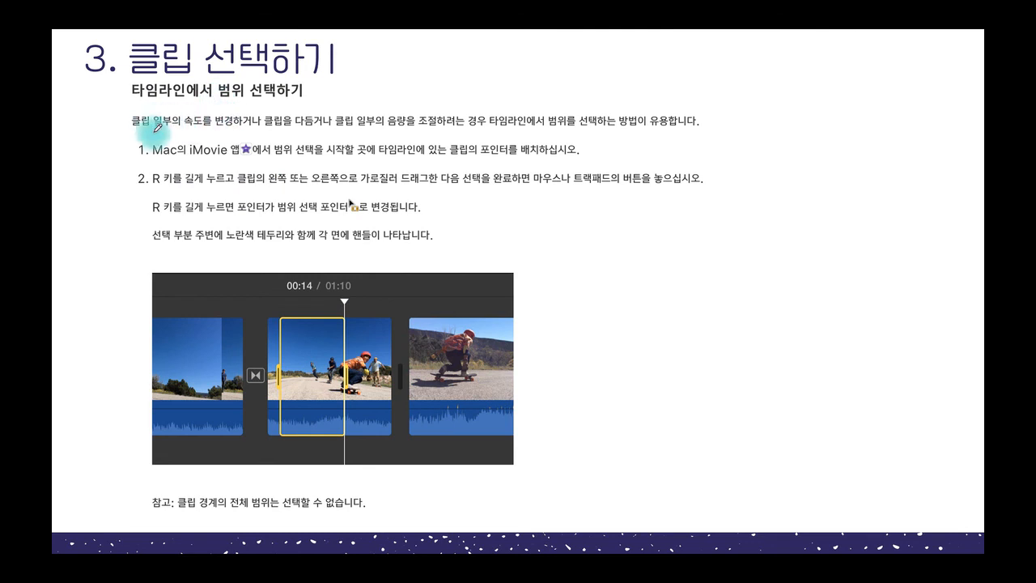
left_click_drag(123, 134, 424, 133)
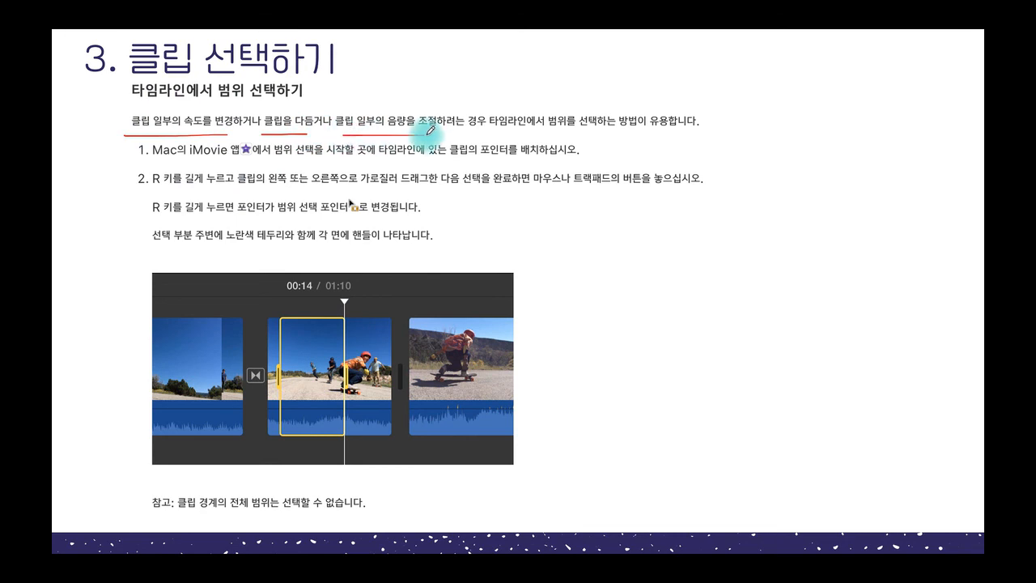
mouse_move(487, 134)
left_mouse_down()
mouse_move(609, 133)
mouse_move(608, 103)
mouse_move(494, 103)
mouse_move(492, 139)
left_mouse_up()
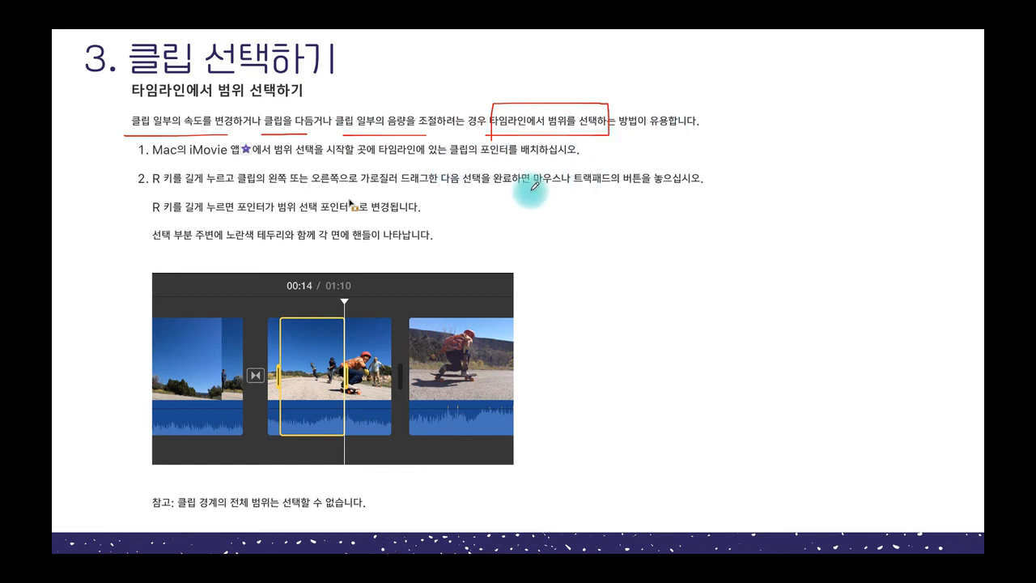
Underline 마우스나 트랙패드의 버튼을, circle R 키를, and box 범위 선택 포인터 in the slide's instructions
left_click_drag(530, 191, 628, 191)
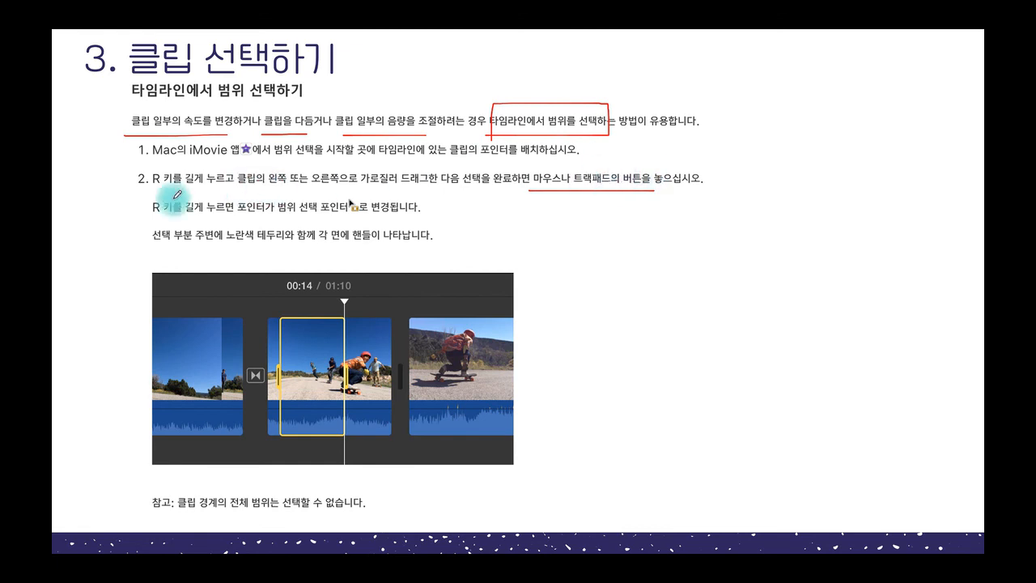
mouse_move(168, 191)
left_mouse_down()
mouse_move(133, 194)
mouse_move(146, 173)
mouse_move(172, 174)
left_mouse_up()
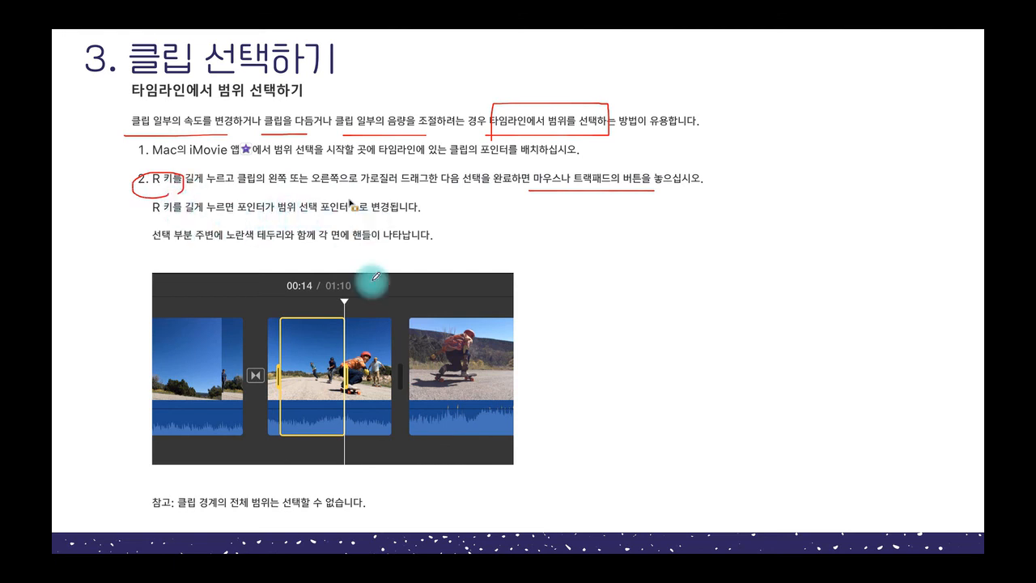
mouse_move(306, 215)
left_mouse_down()
mouse_move(373, 222)
mouse_move(368, 187)
mouse_move(284, 187)
mouse_move(263, 209)
left_mouse_up()
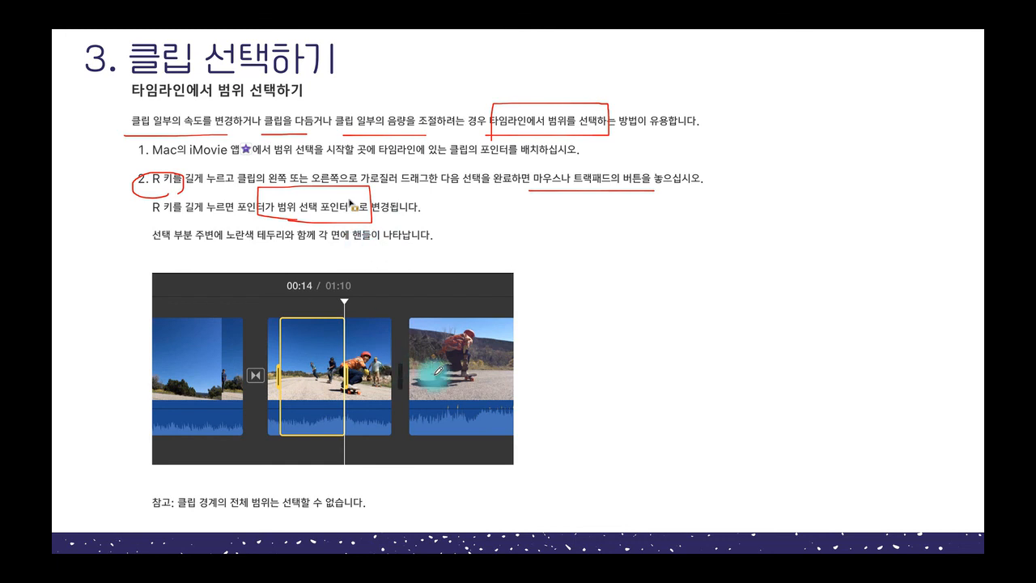
Switch to iMovie and try to select a range in the timeline's cloud clip, clearing the selection on the empty background between attempts
key("ctrl+Up")
left_click(782, 245)
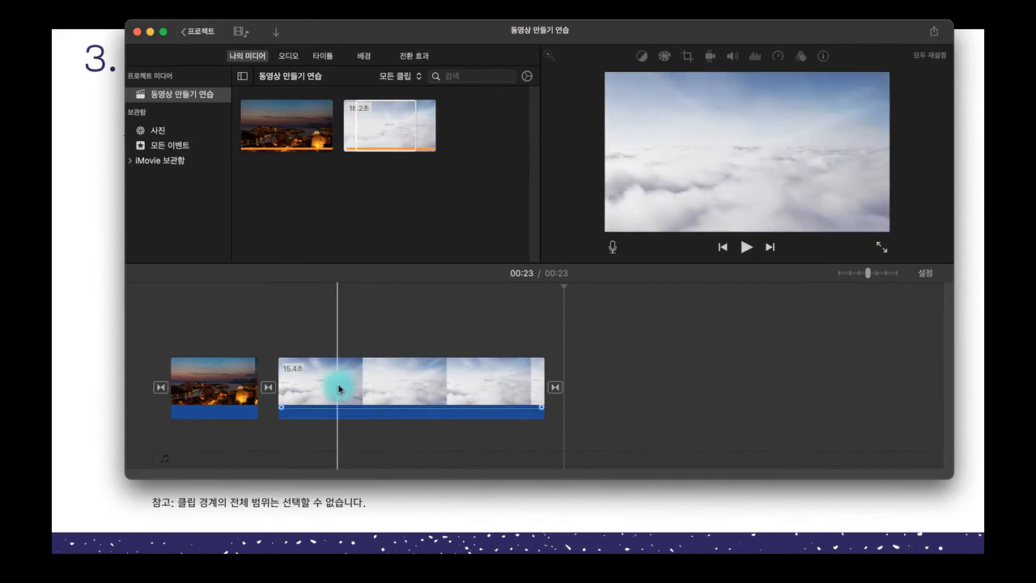
left_click_drag(316, 389, 385, 390)
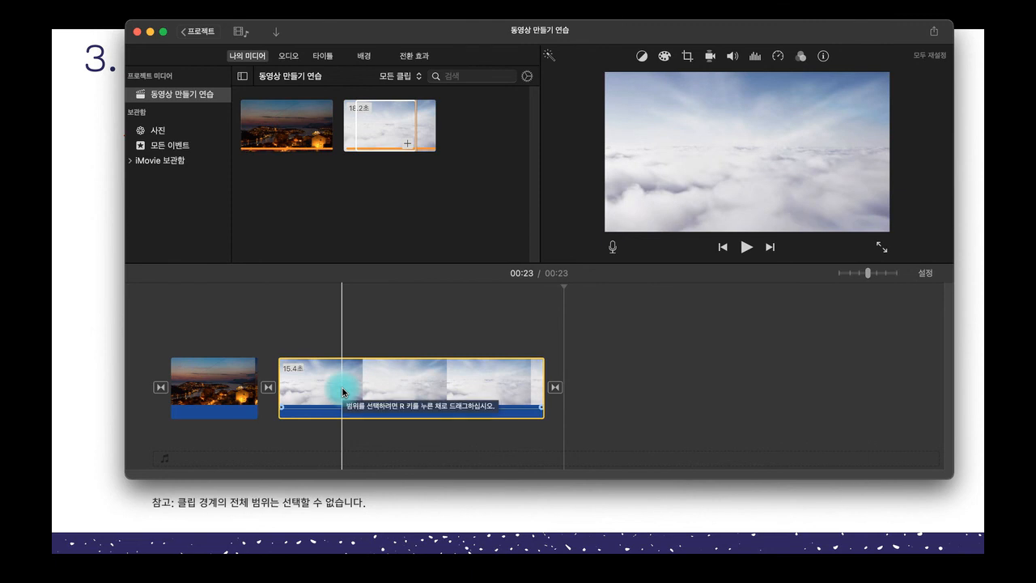
left_click(555, 347)
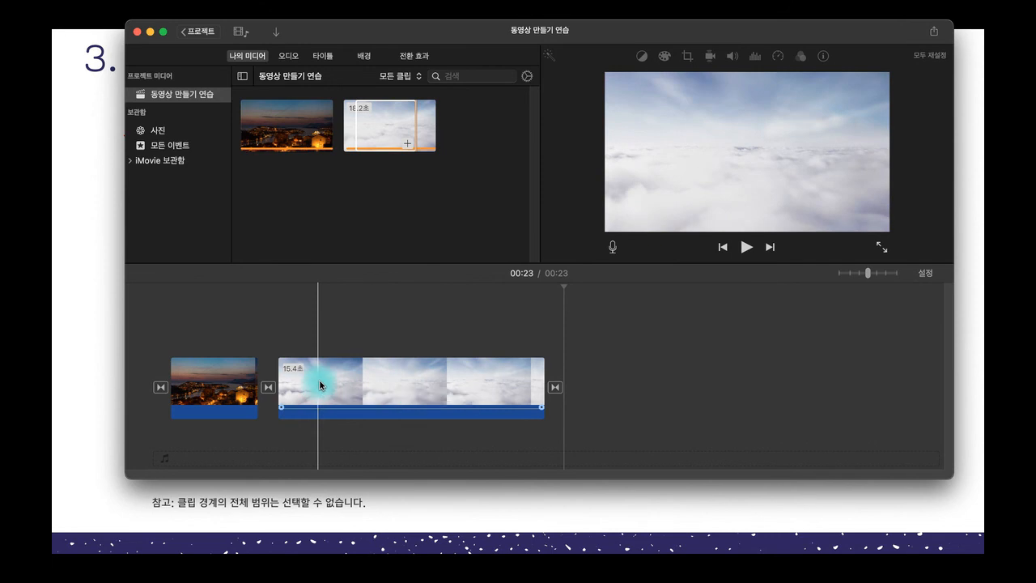
left_click(462, 373)
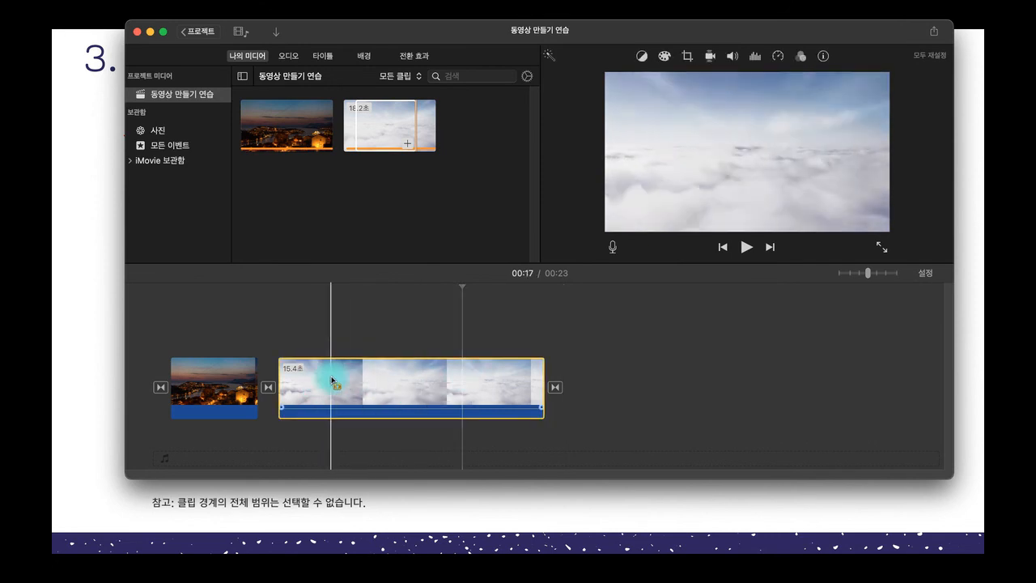
left_click(648, 370)
left_click(427, 382)
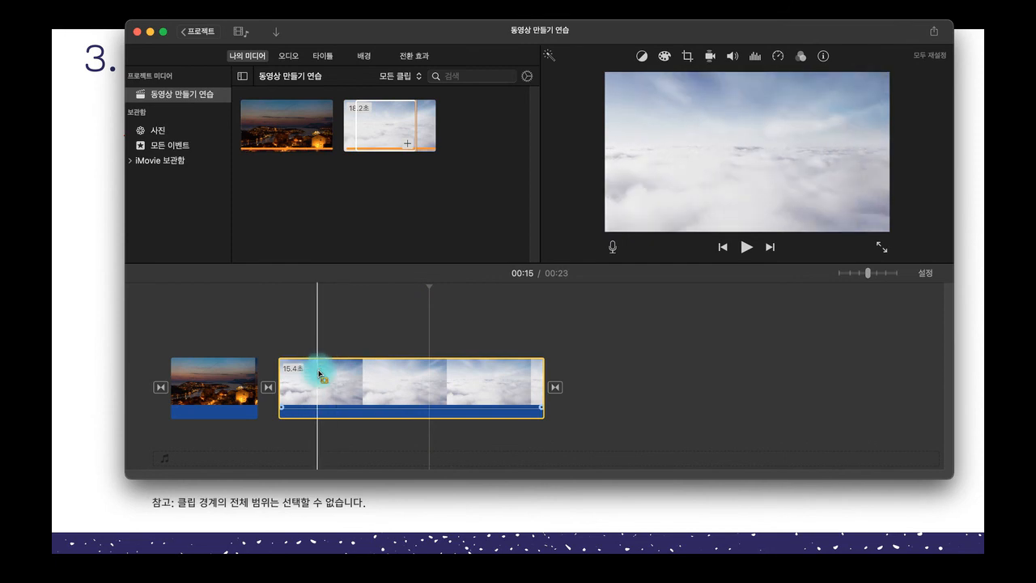
Range-select the middle of the cloud clip in the timeline, and pull both ends of the range slightly inward
left_click_drag(319, 375, 513, 375)
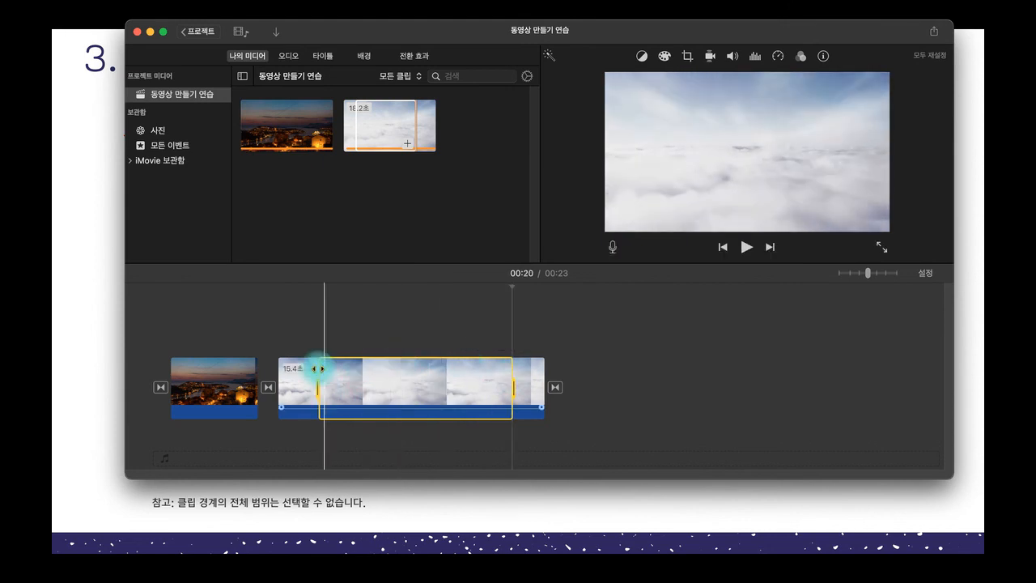
left_click_drag(512, 391, 493, 391)
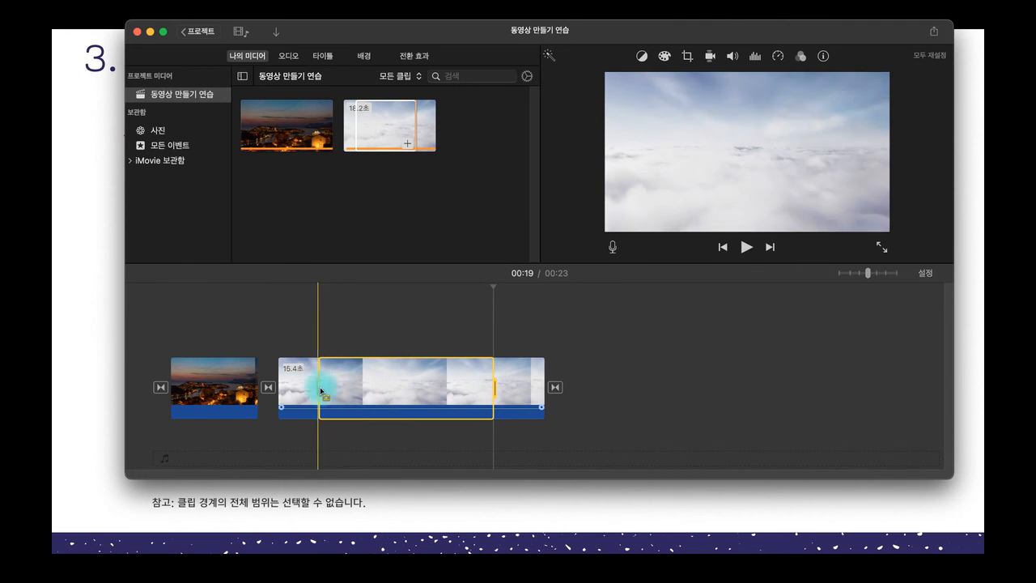
left_click_drag(317, 387, 323, 384)
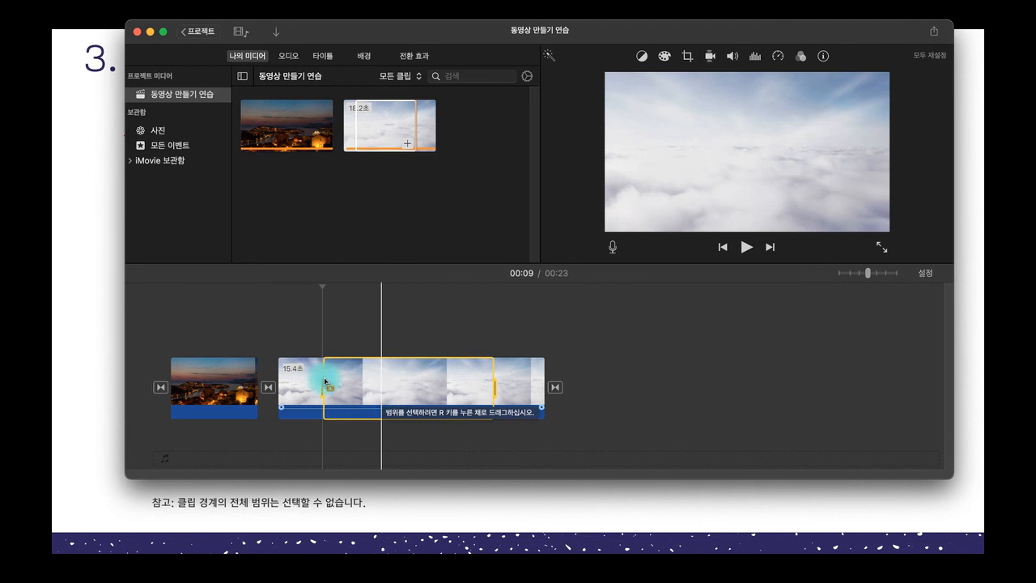
Advance the slides to 배경 추가, tick the title, circle 배경을, and underline 생성기 버튼, 단색, 그라디언트 and 패턴 배경을
left_click(92, 324)
key("Right")
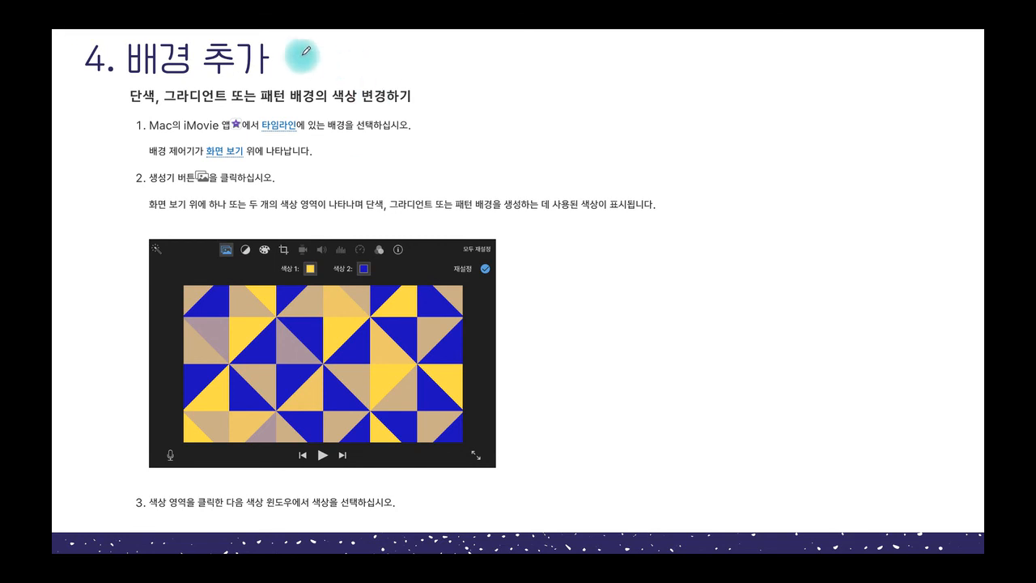
left_click_drag(283, 53, 298, 50)
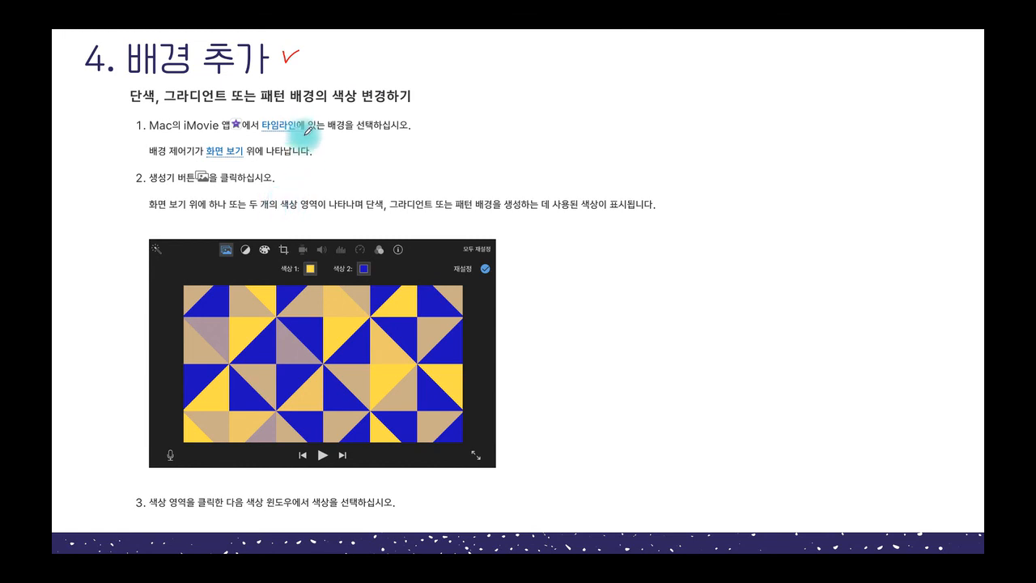
mouse_move(337, 131)
left_mouse_down()
mouse_move(358, 106)
mouse_move(345, 133)
left_mouse_up()
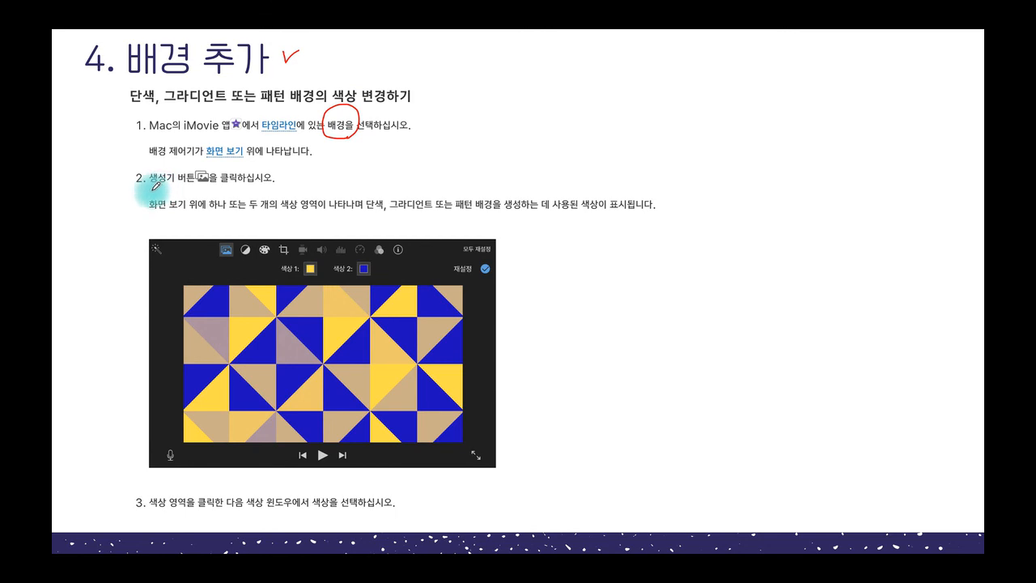
left_click_drag(150, 187, 200, 185)
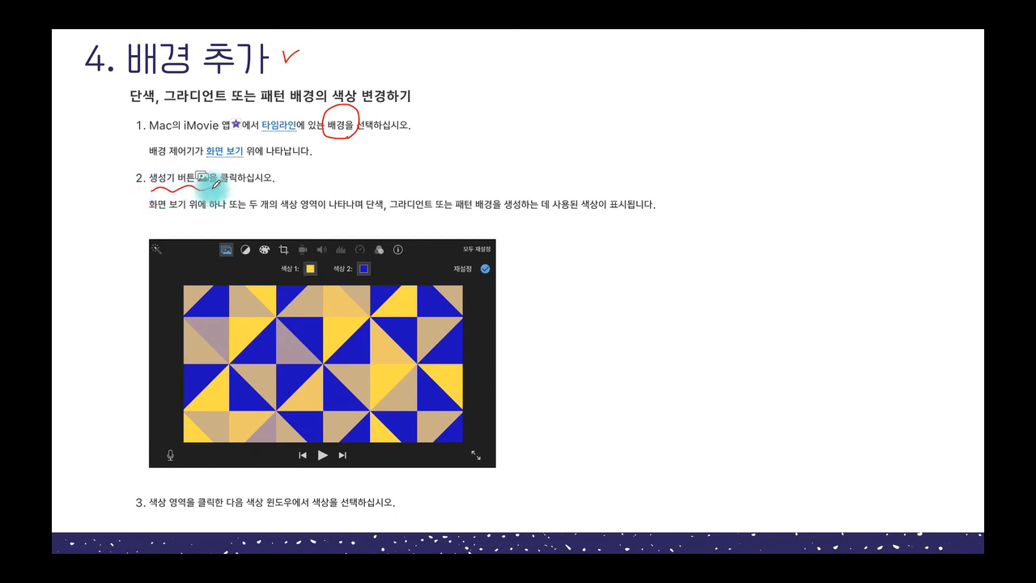
left_click_drag(359, 216, 505, 213)
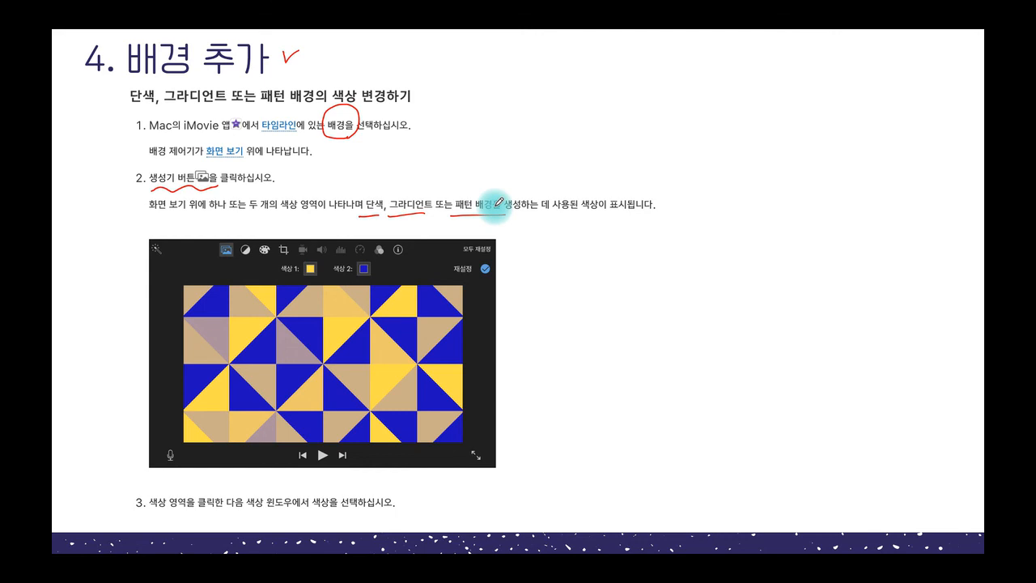
Switch to iMovie and add the 그라디언트 background after the cloud clip at the end of the timeline
key("super+Tab")
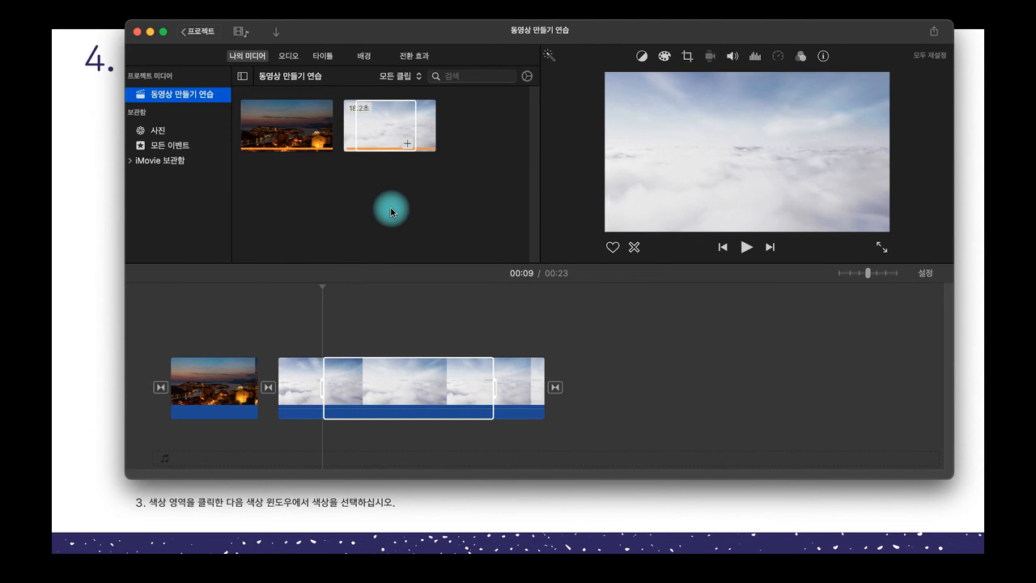
left_click(363, 61)
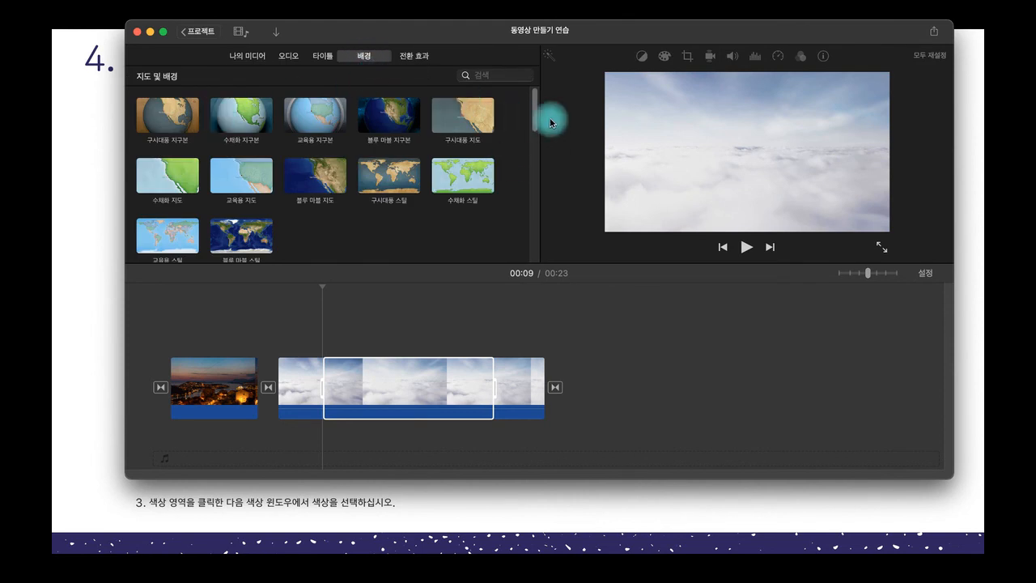
left_click_drag(536, 107, 543, 154)
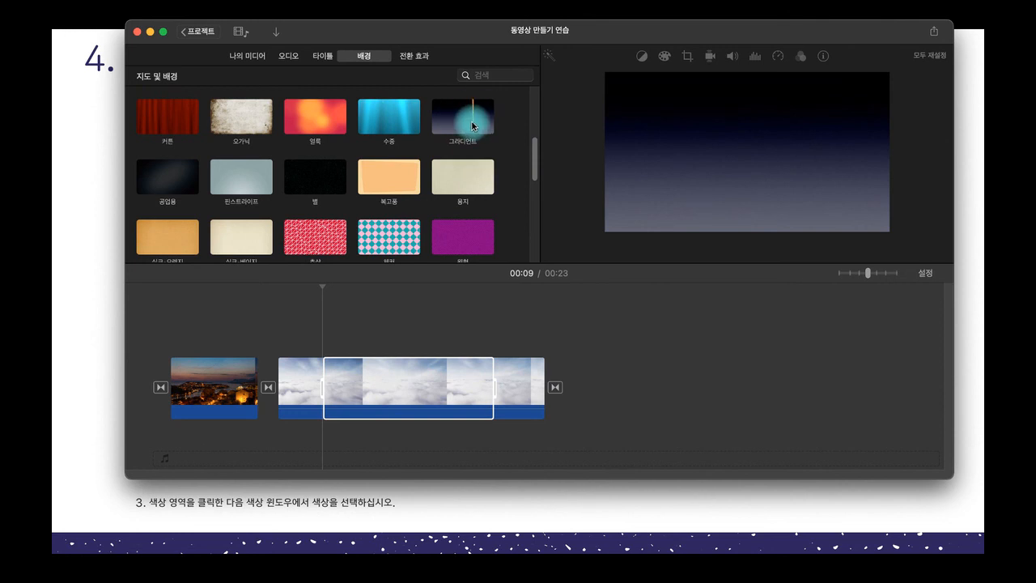
left_click_drag(455, 122, 598, 387)
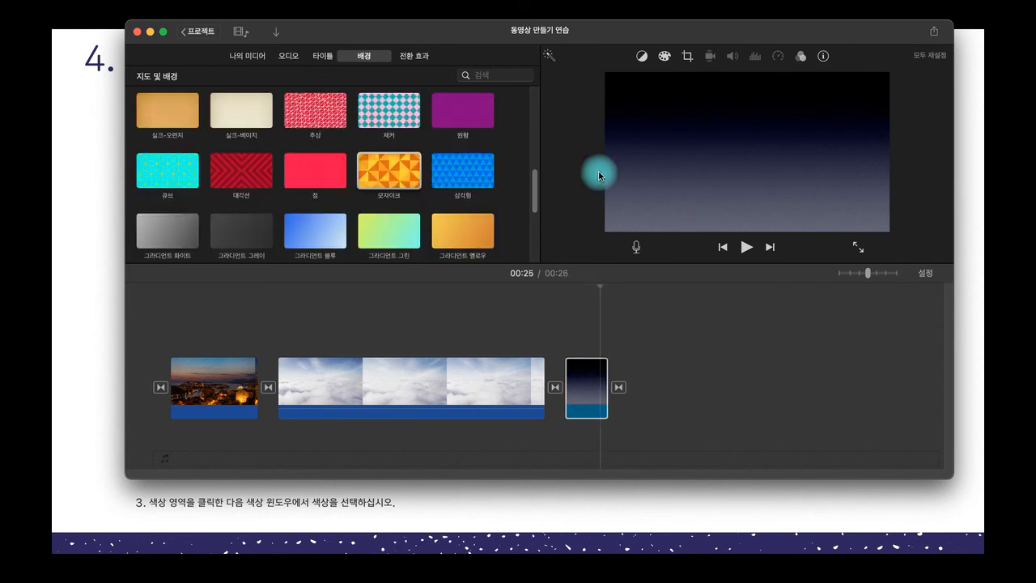
Increase the saturation of the gradient background clip, and view its color balance and cropping options
left_click(663, 57)
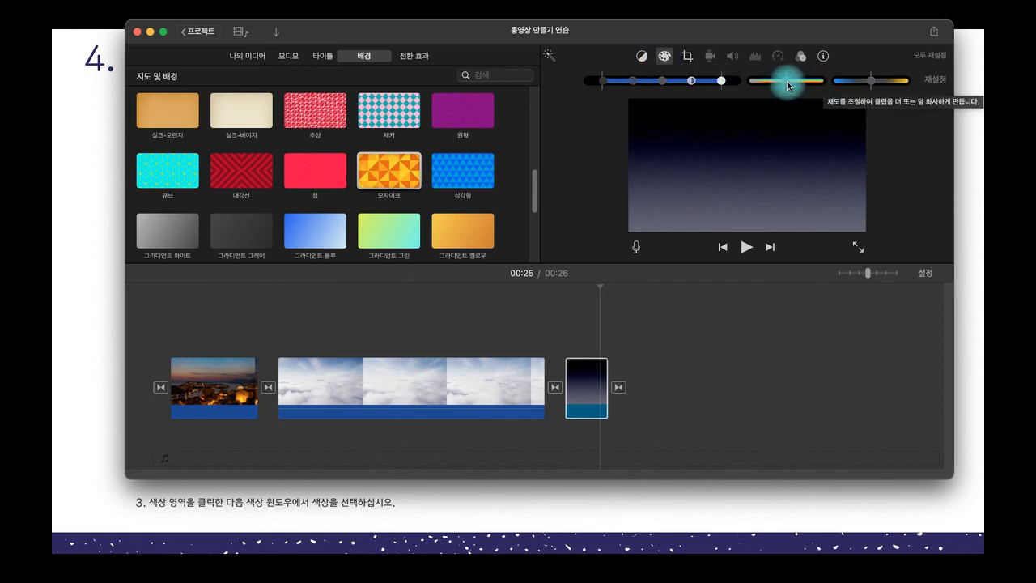
left_click_drag(770, 81, 810, 88)
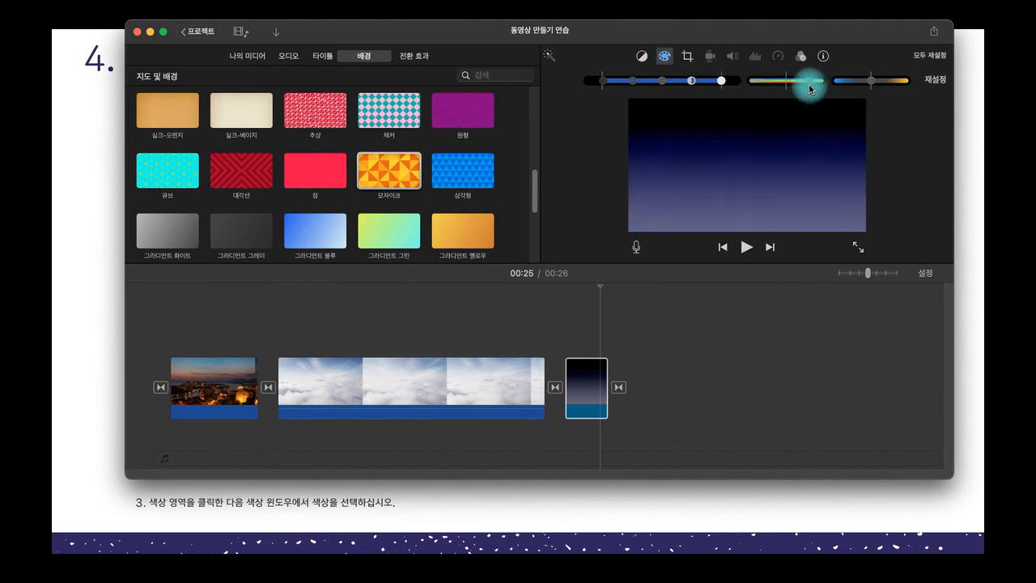
left_click(647, 59)
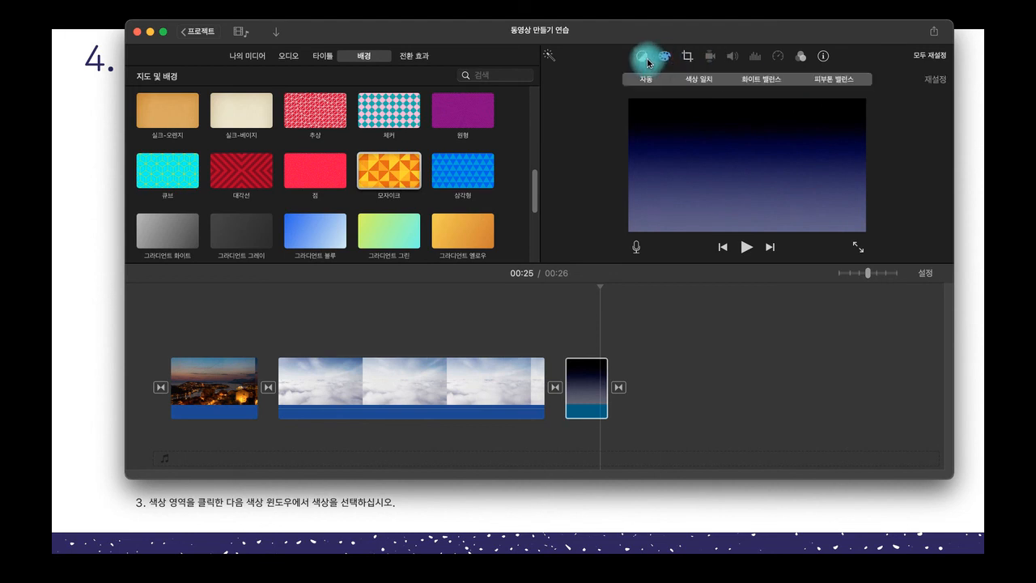
left_click(690, 58)
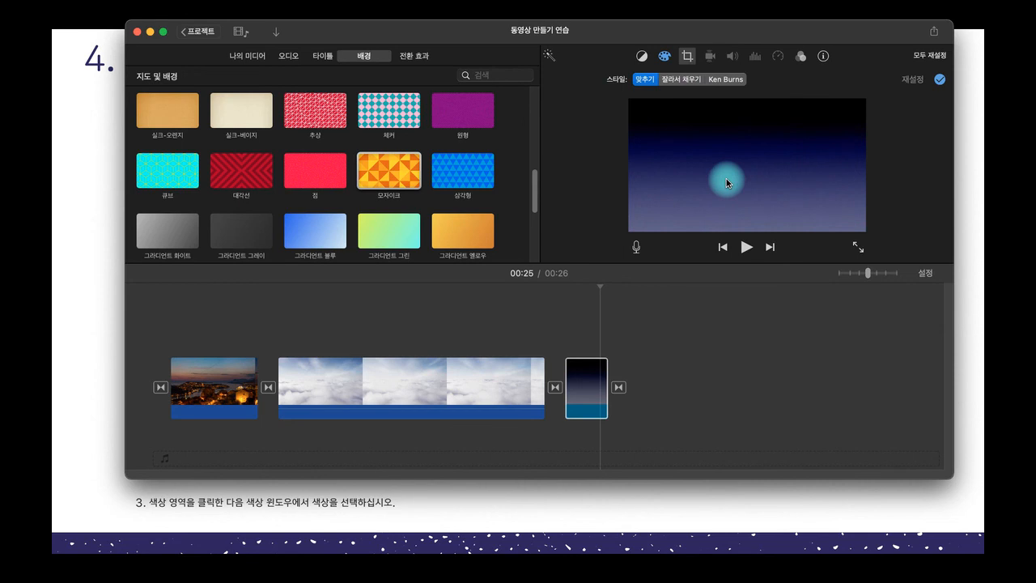
Return to the 배경 추가 slide and bracket both ends of the row of adjustment tools in the pictured viewer
left_click(95, 264)
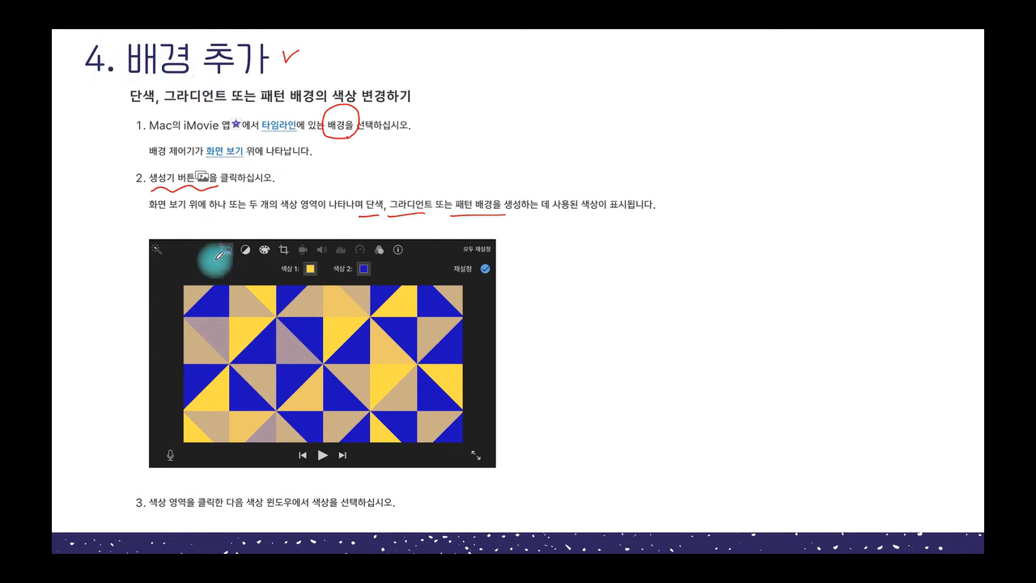
left_click_drag(213, 235, 210, 253)
left_click_drag(421, 238, 424, 246)
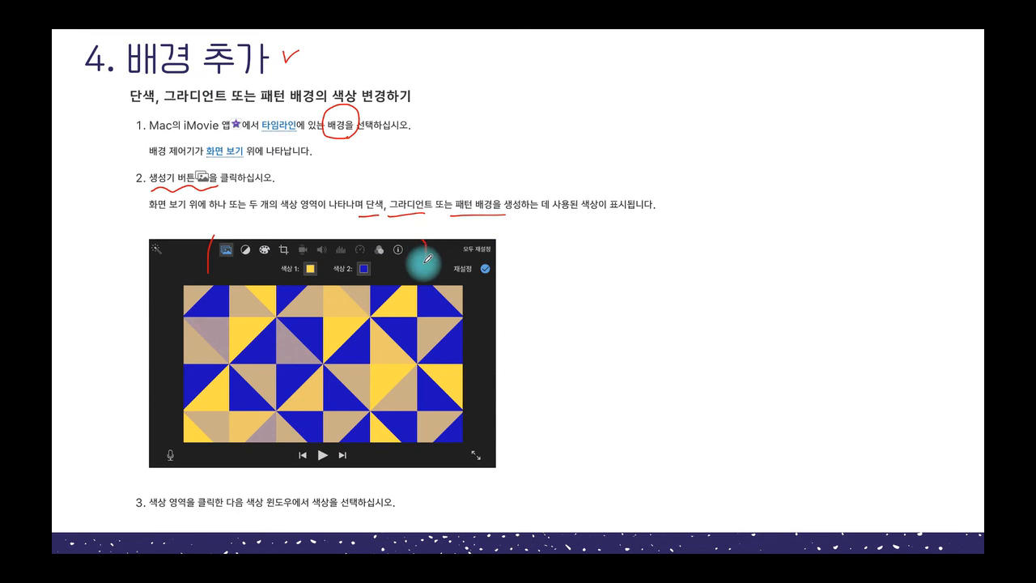